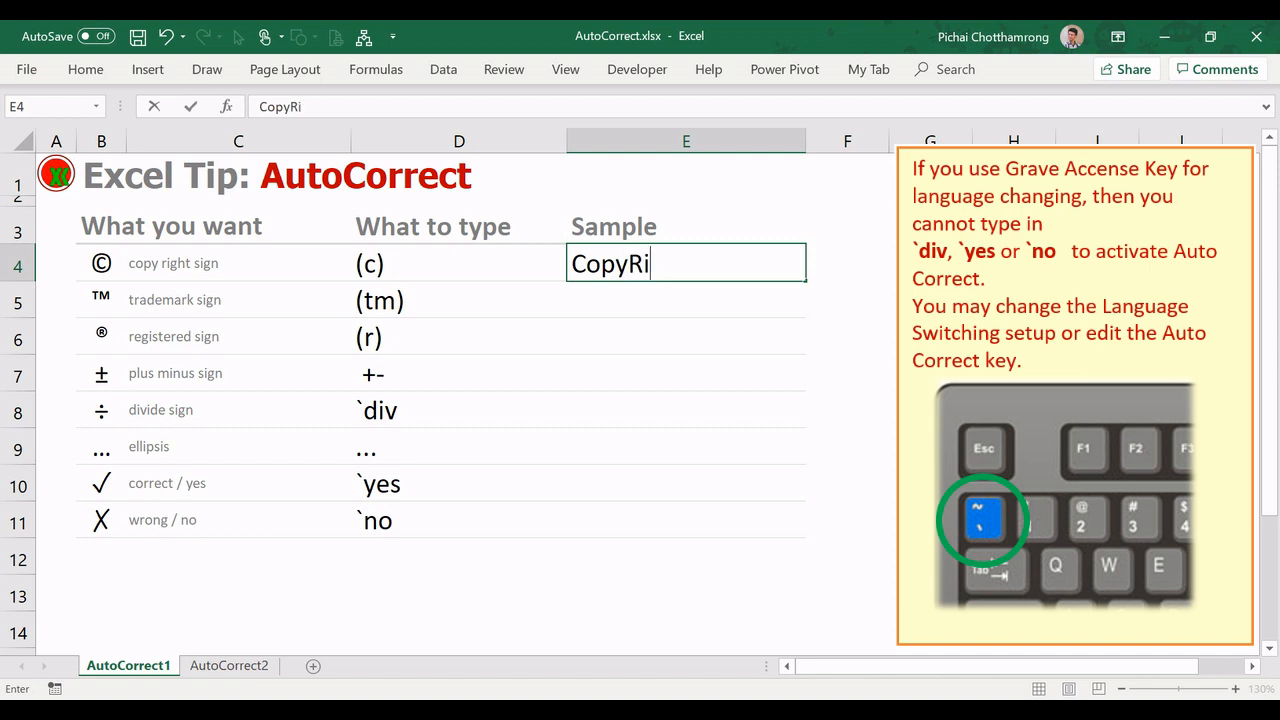
- Complete the copyright sample in E4 as CopyRight(c) and enter TradeMark(tm) as the trademark sample in E5
{"action": "type", "text": "(c)"}
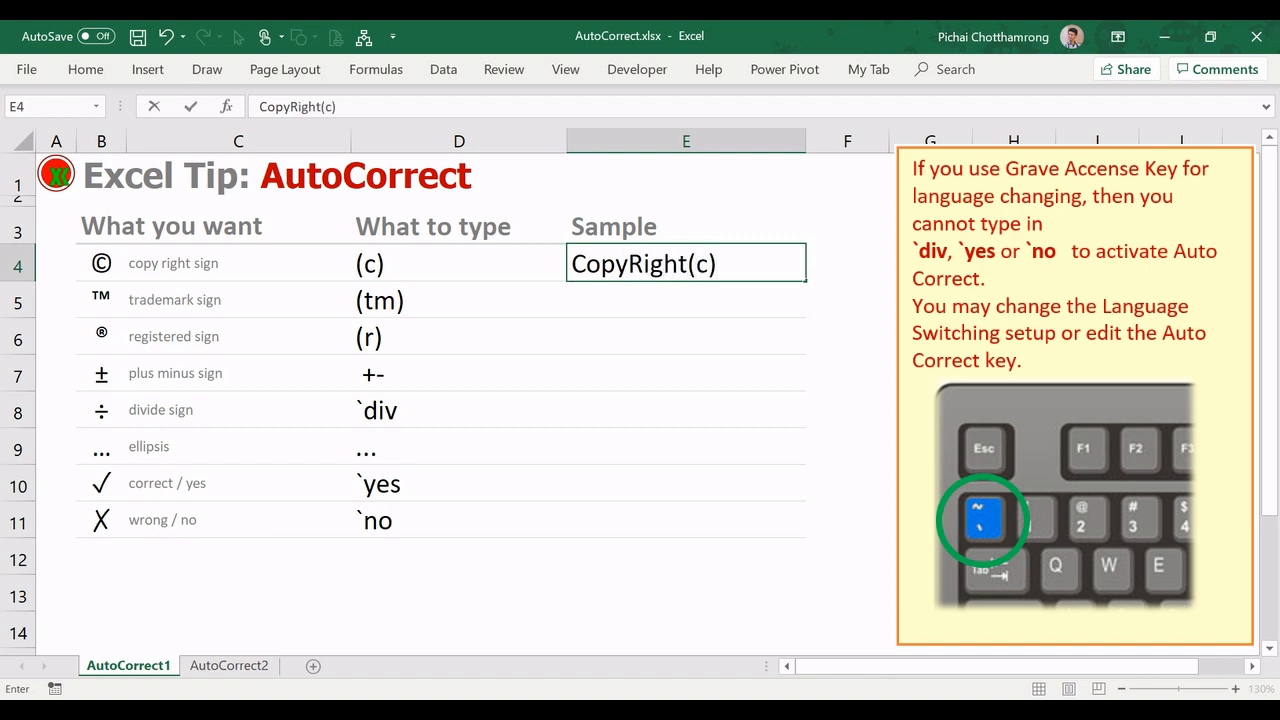
{"action": "key", "text": "Return"}
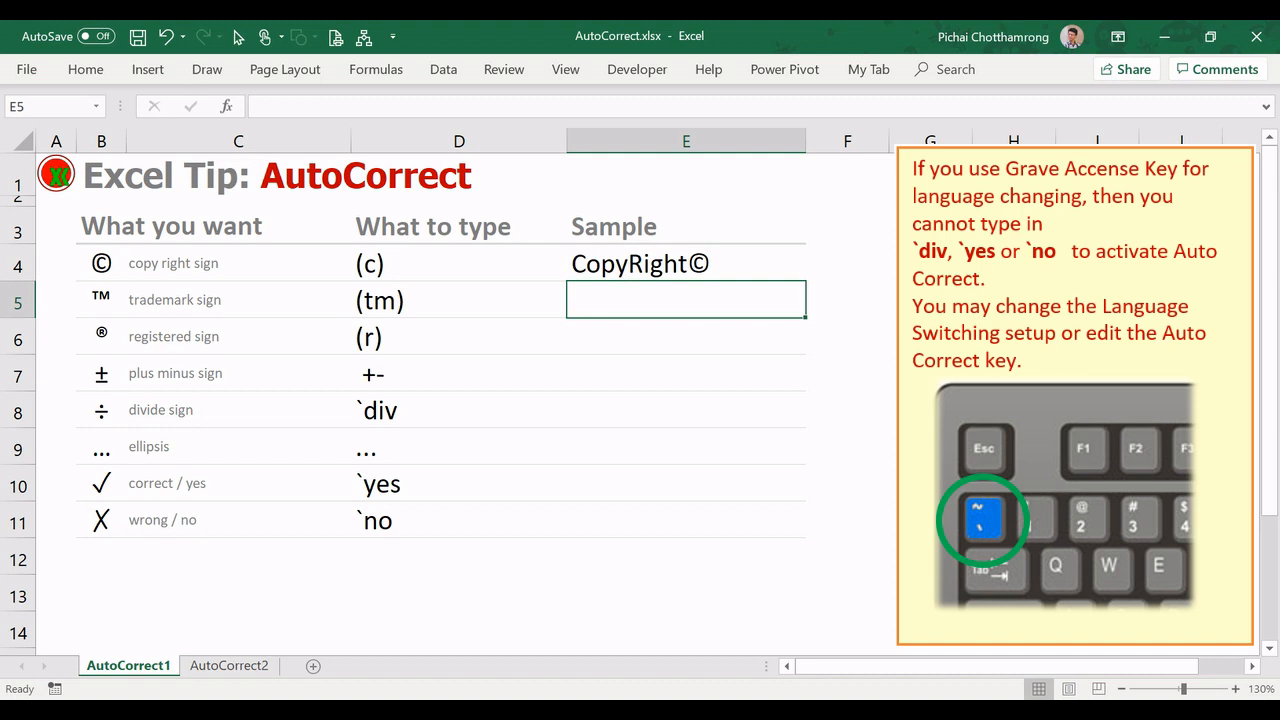
{"action": "type", "text": "Tra"}
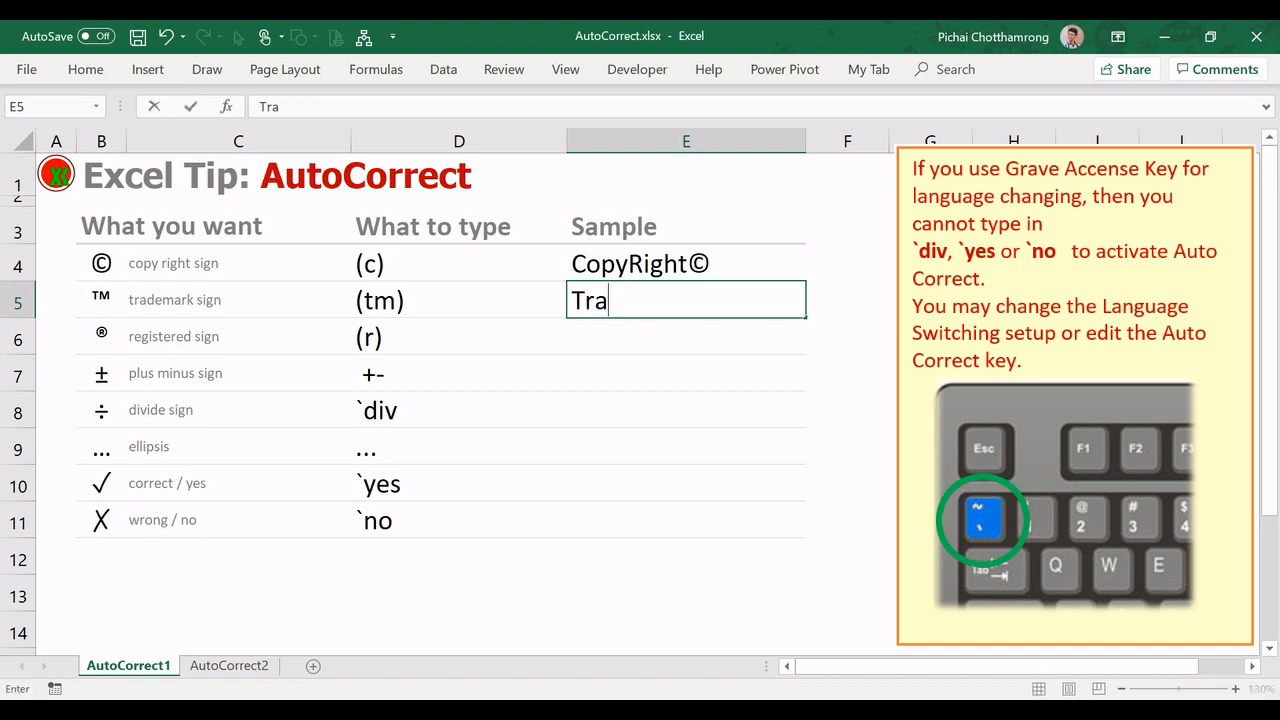
{"action": "type", "text": "deMar"}
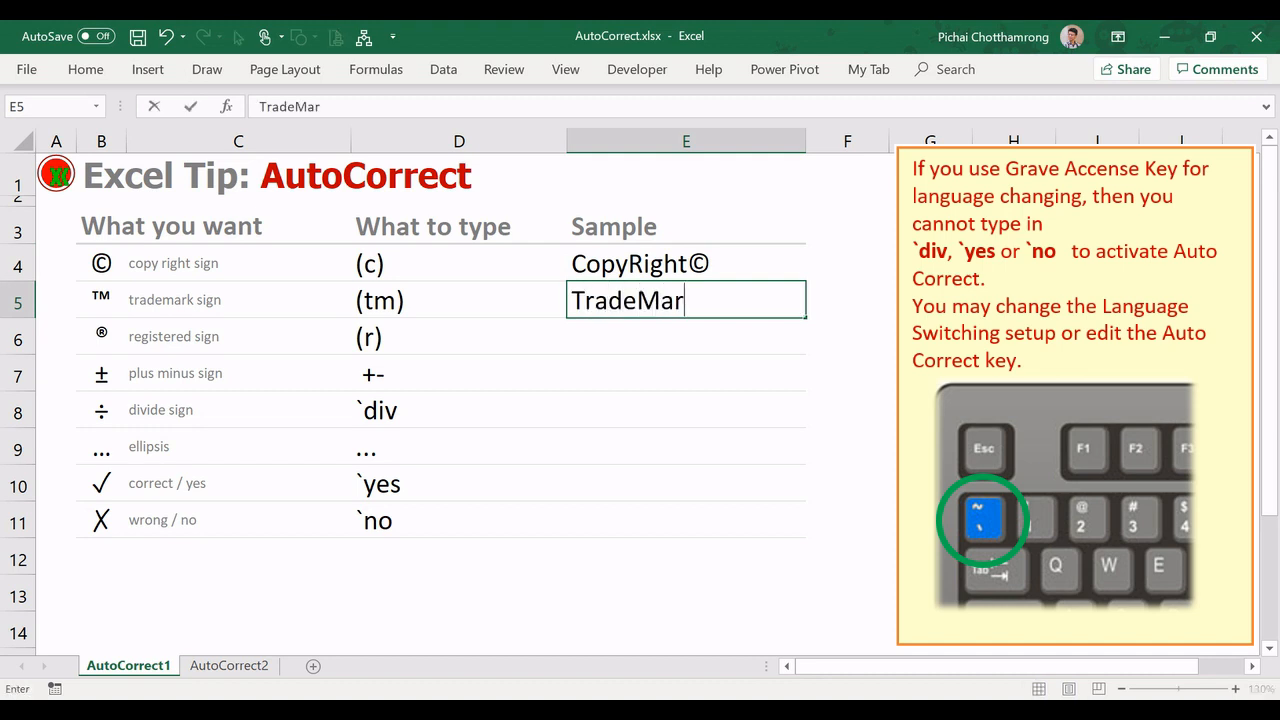
{"action": "type", "text": "k(tm)"}
{"action": "key", "text": "Return"}
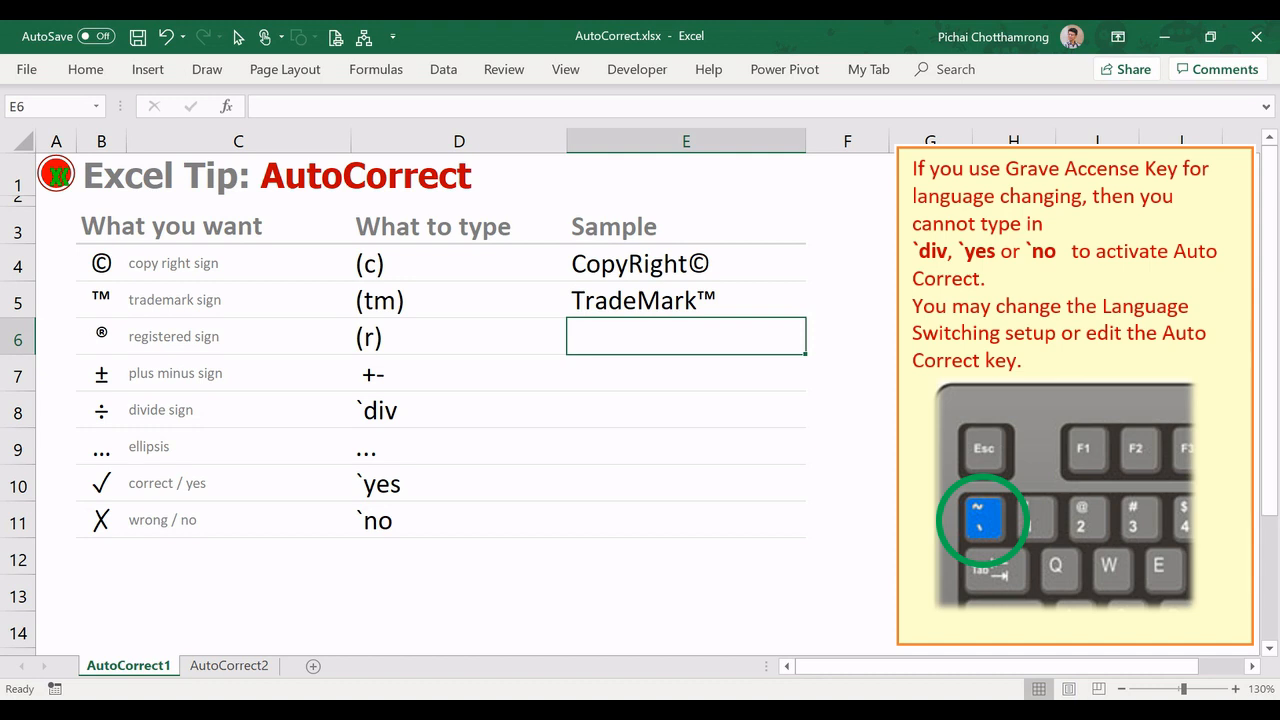
- Enter Registered(r) as the registered-sign sample in E6 and +-50 as the plus-minus sample in E7
{"action": "type", "text": "Regi"}
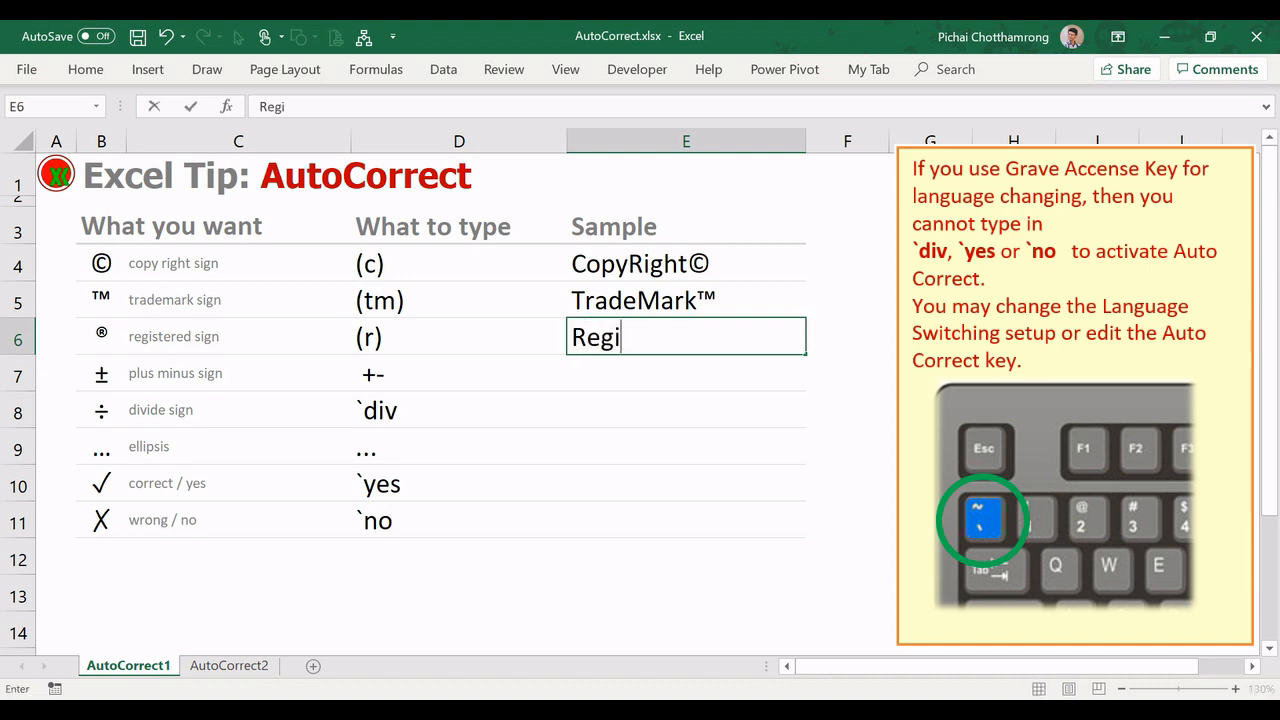
{"action": "type", "text": "stered(r)"}
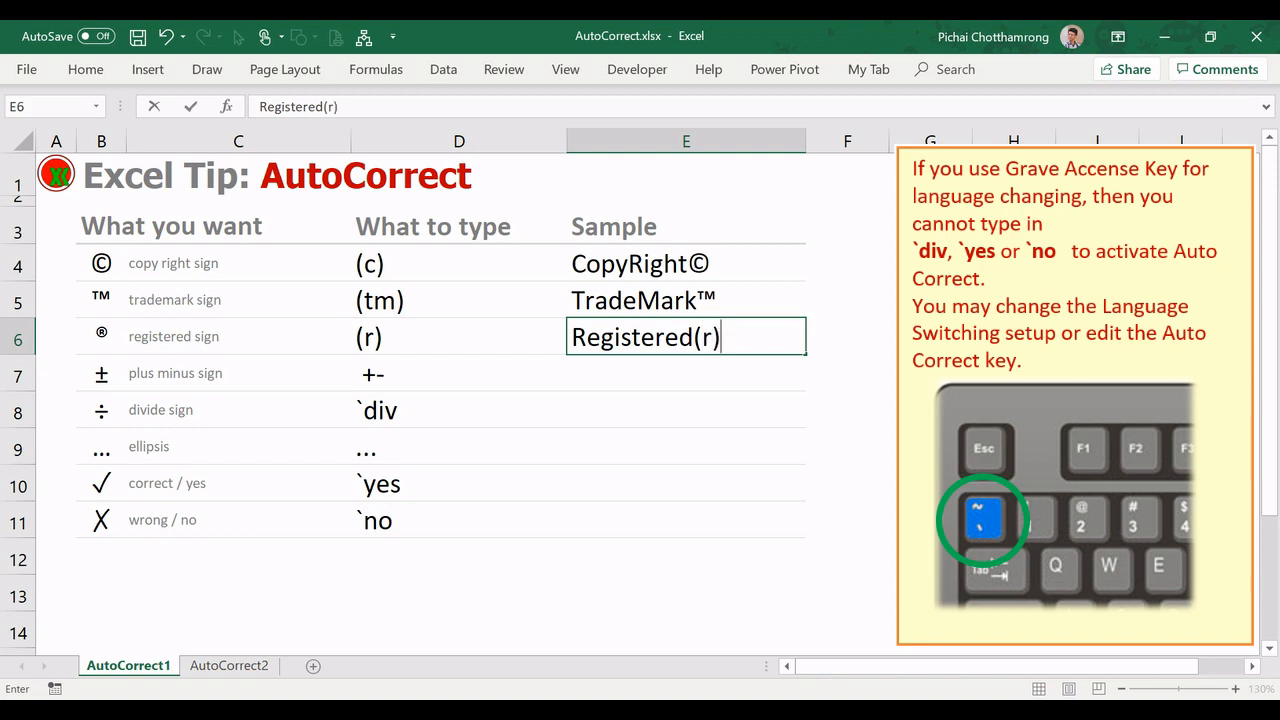
{"action": "key", "text": "Return"}
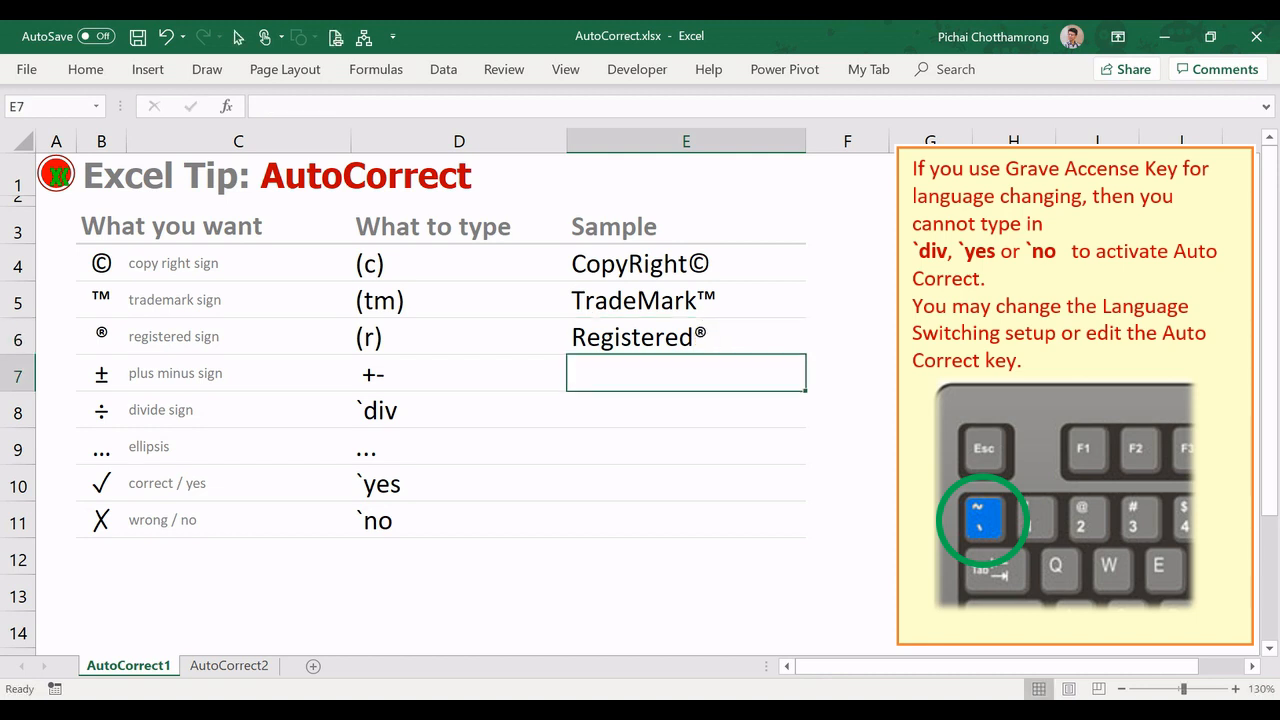
{"action": "type", "text": "+-"}
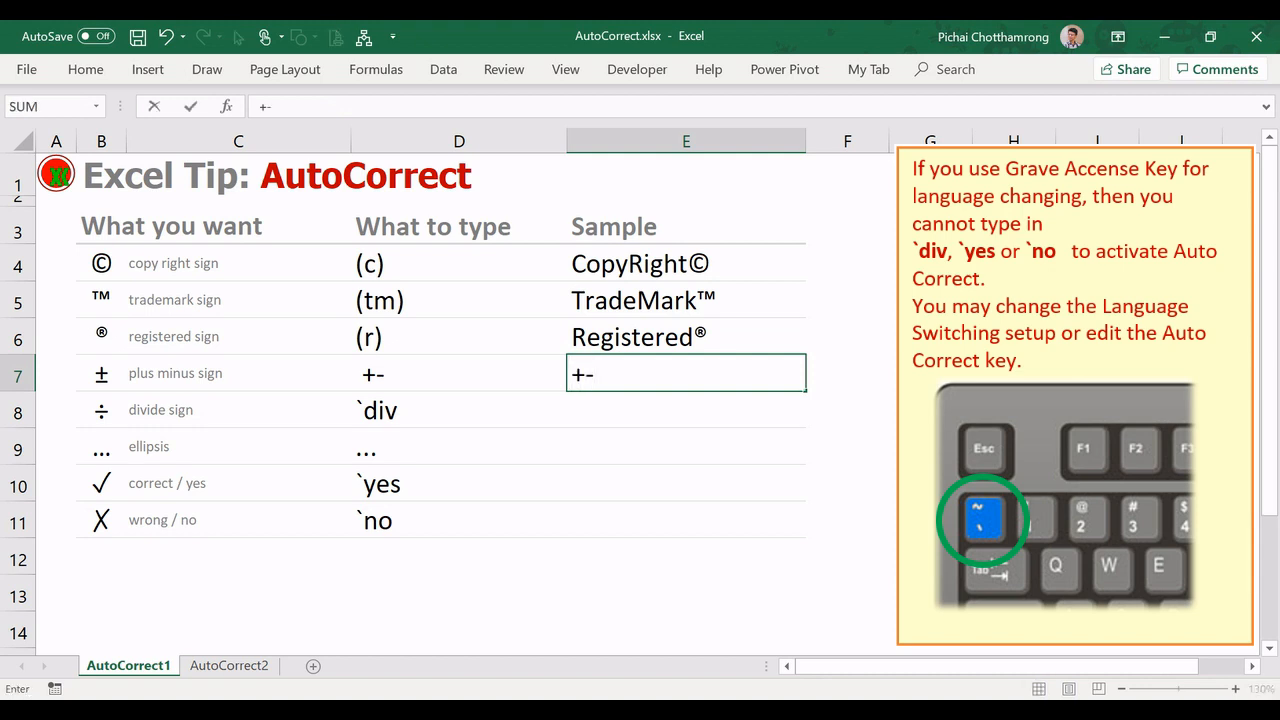
{"action": "type", "text": "50"}
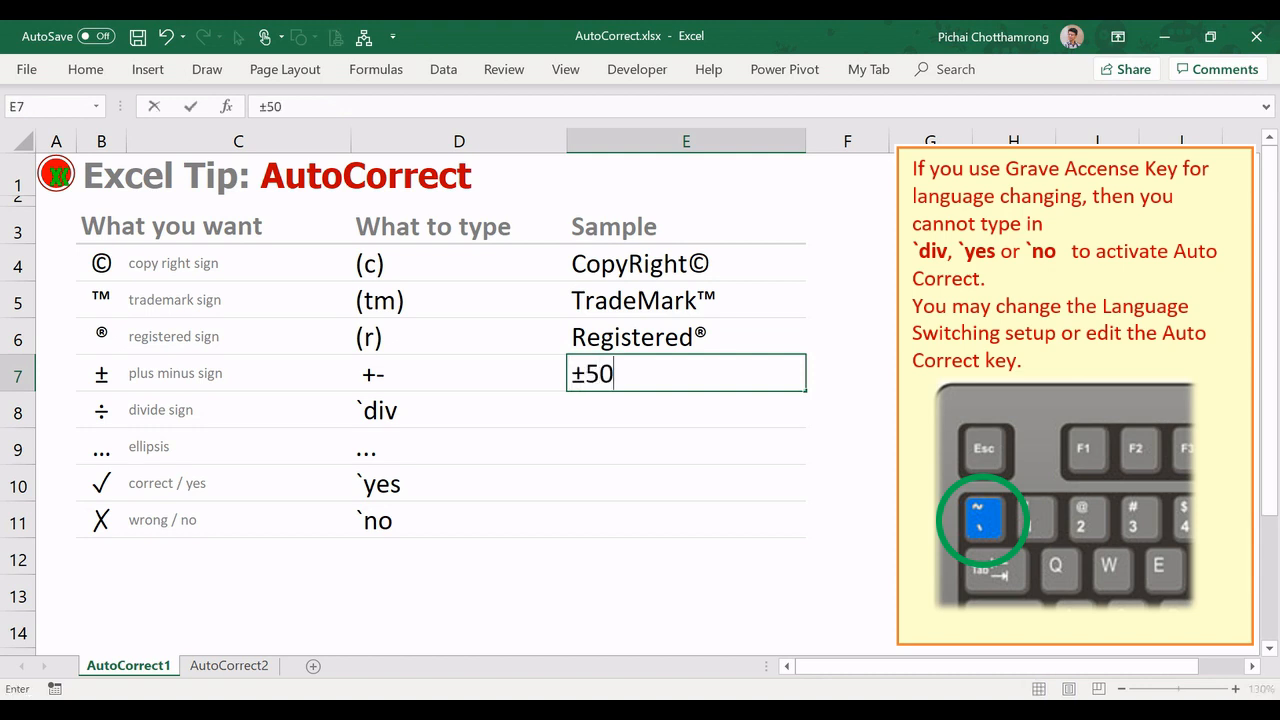
{"action": "key", "text": "Return"}
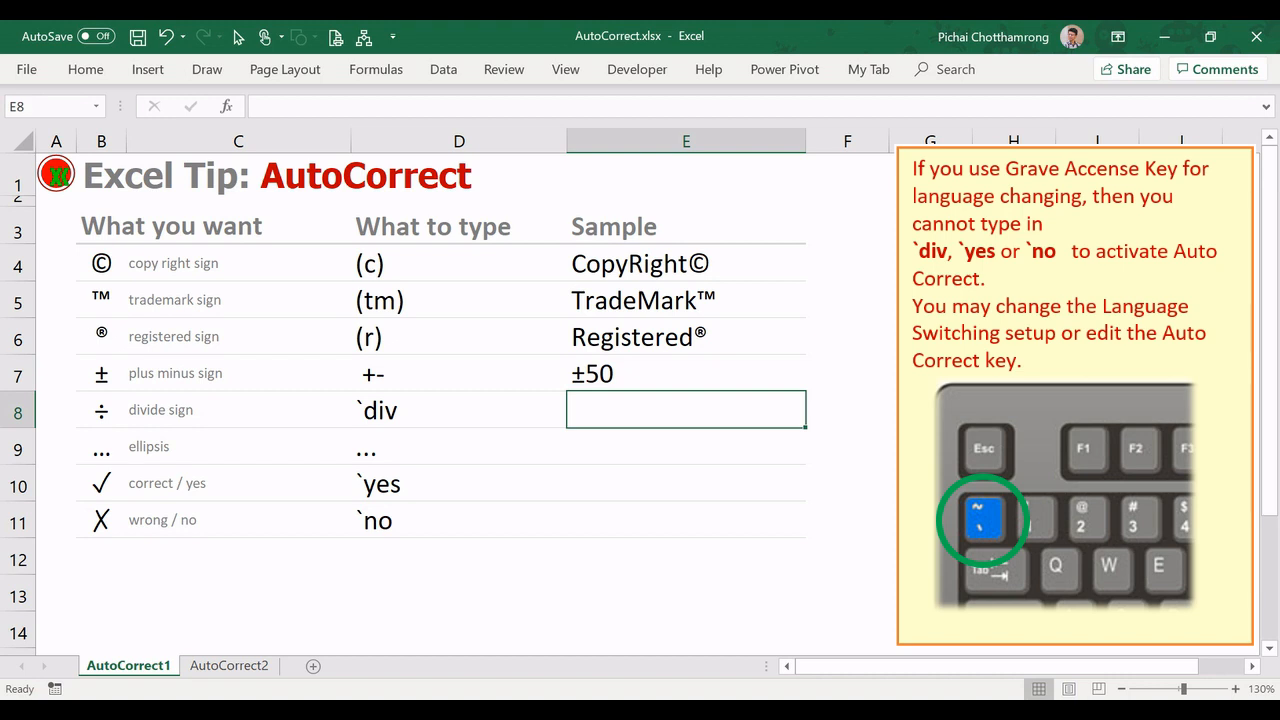
- Enter 12 `div 3 as the divide-sign sample in E8
{"action": "type", "text": "12"}
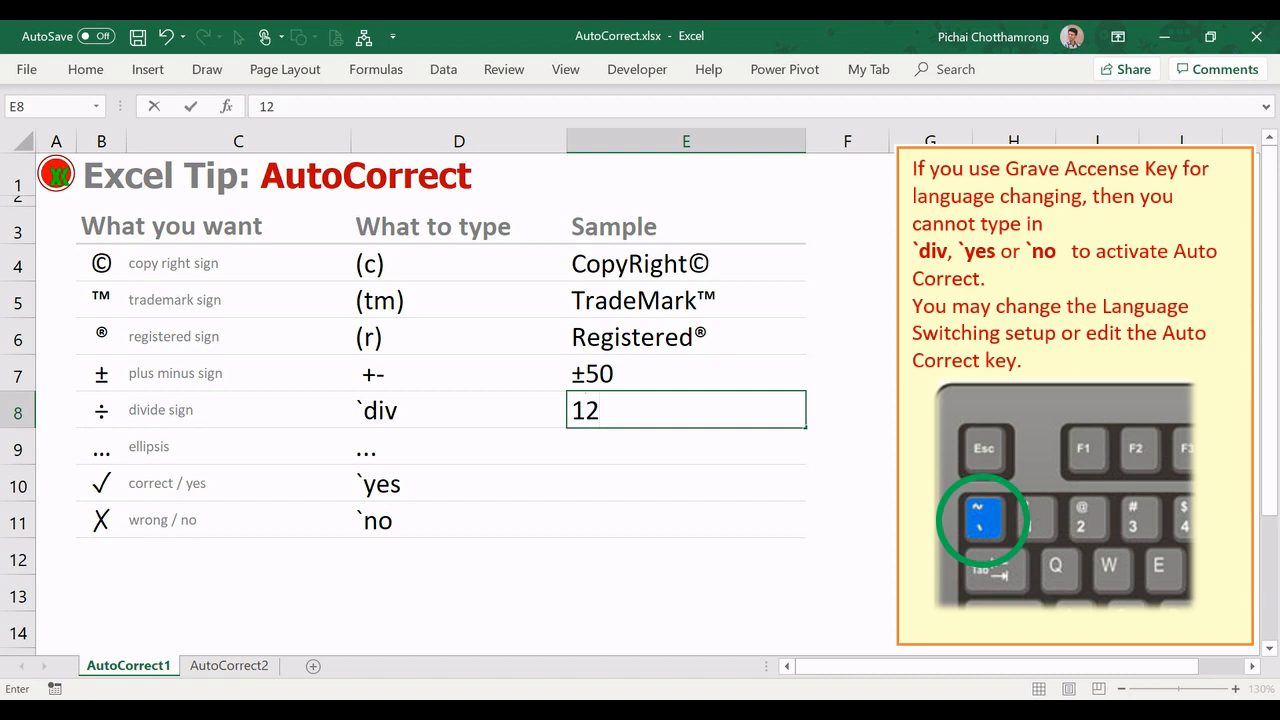
{"action": "type", "text": " `d"}
{"action": "type", "text": "iv "}
{"action": "type", "text": "3"}
{"action": "key", "text": "Return"}
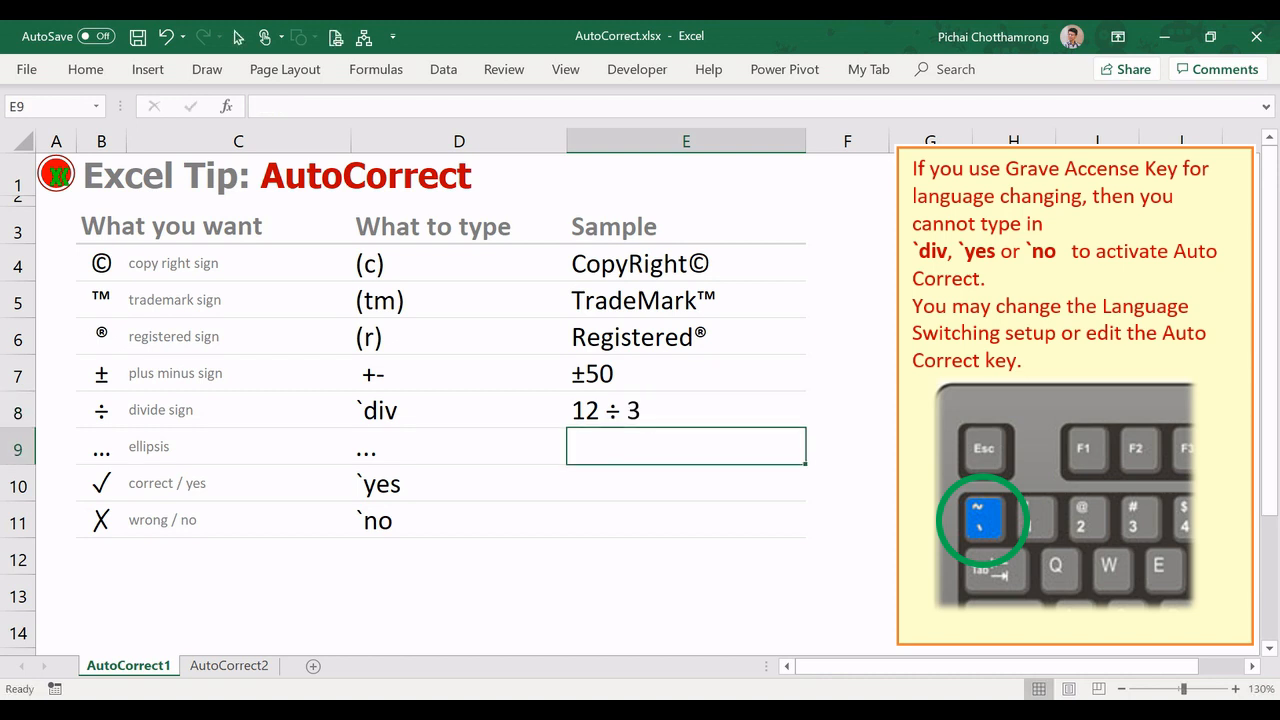
- Enter So on ... with three dots as the ellipsis sample in E9
{"action": "type", "text": "So "}
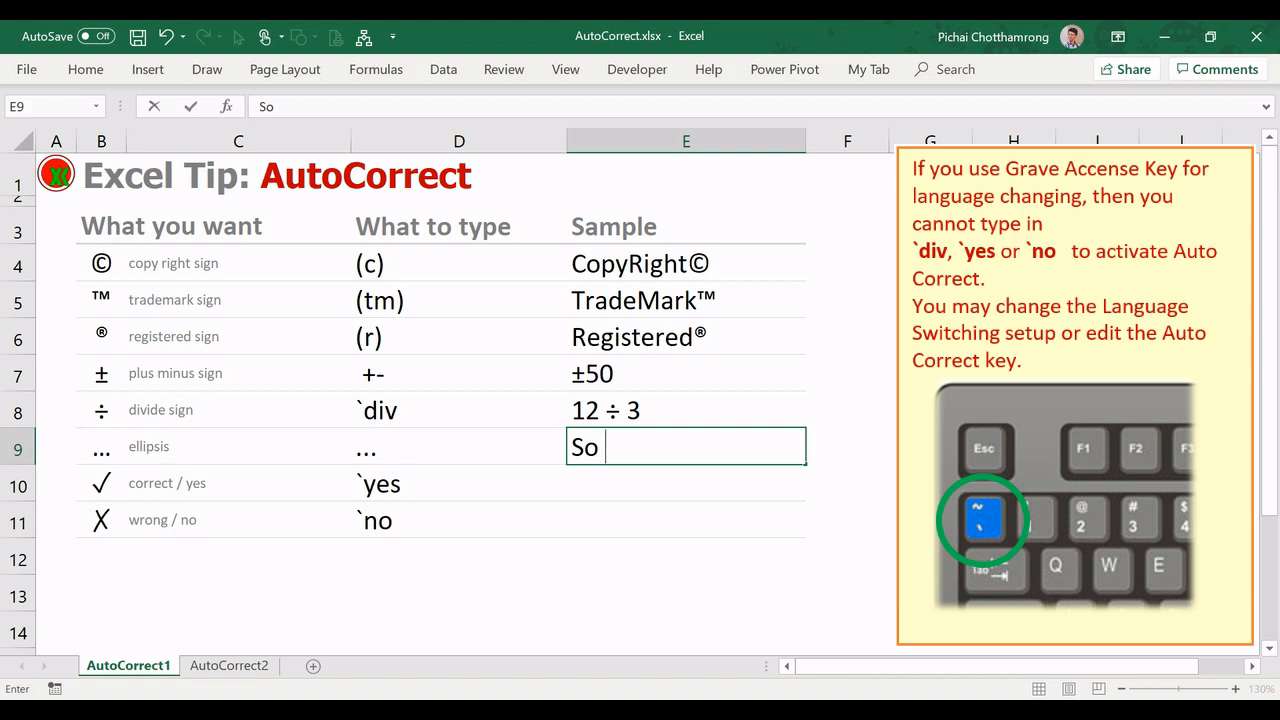
{"action": "type", "text": "on ..."}
{"action": "key", "text": "ctrl+Return"}
{"action": "key", "text": "Down"}
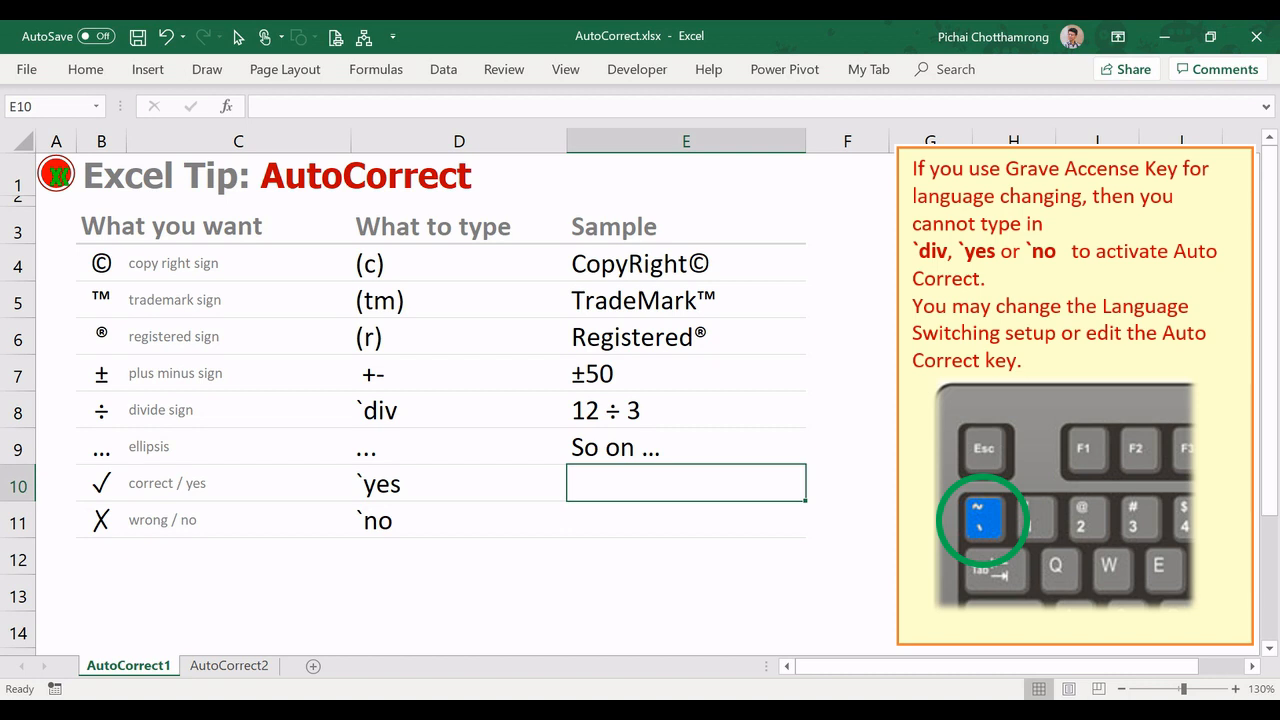
- Enter It's Correct `yes as the check-mark sample in E10
{"action": "type", "text": "I"}
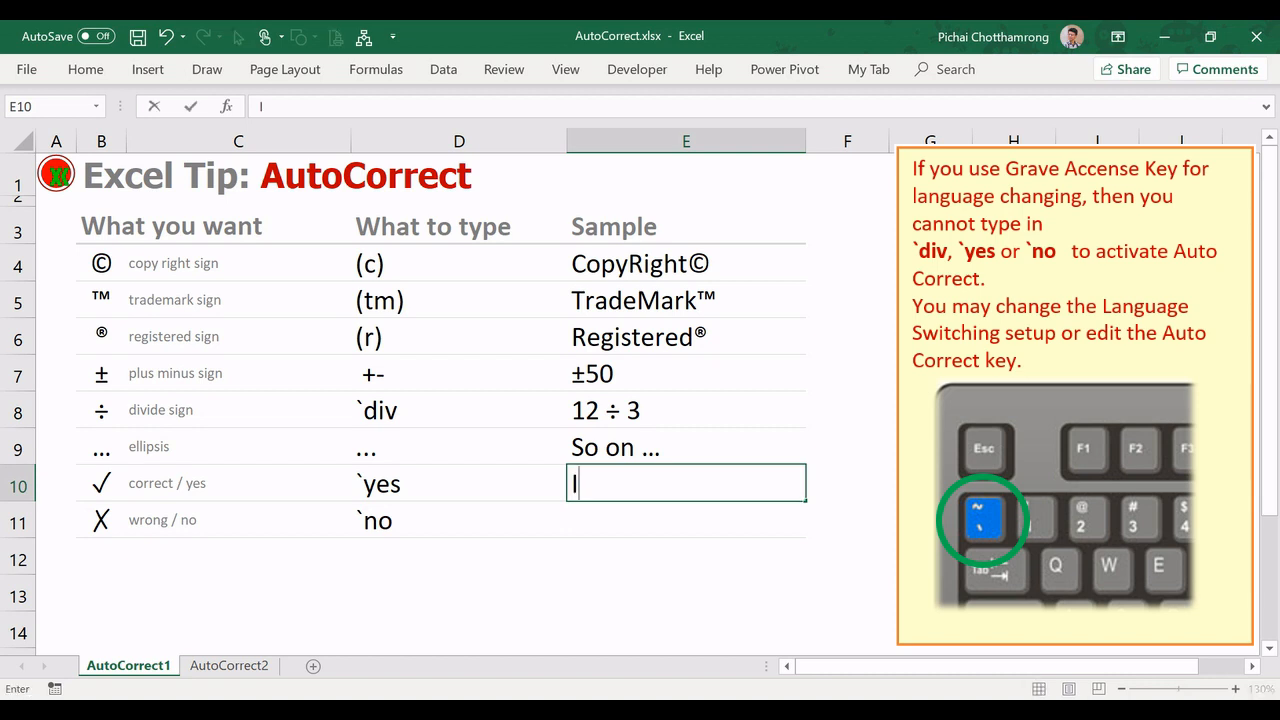
{"action": "type", "text": "t's Correct"}
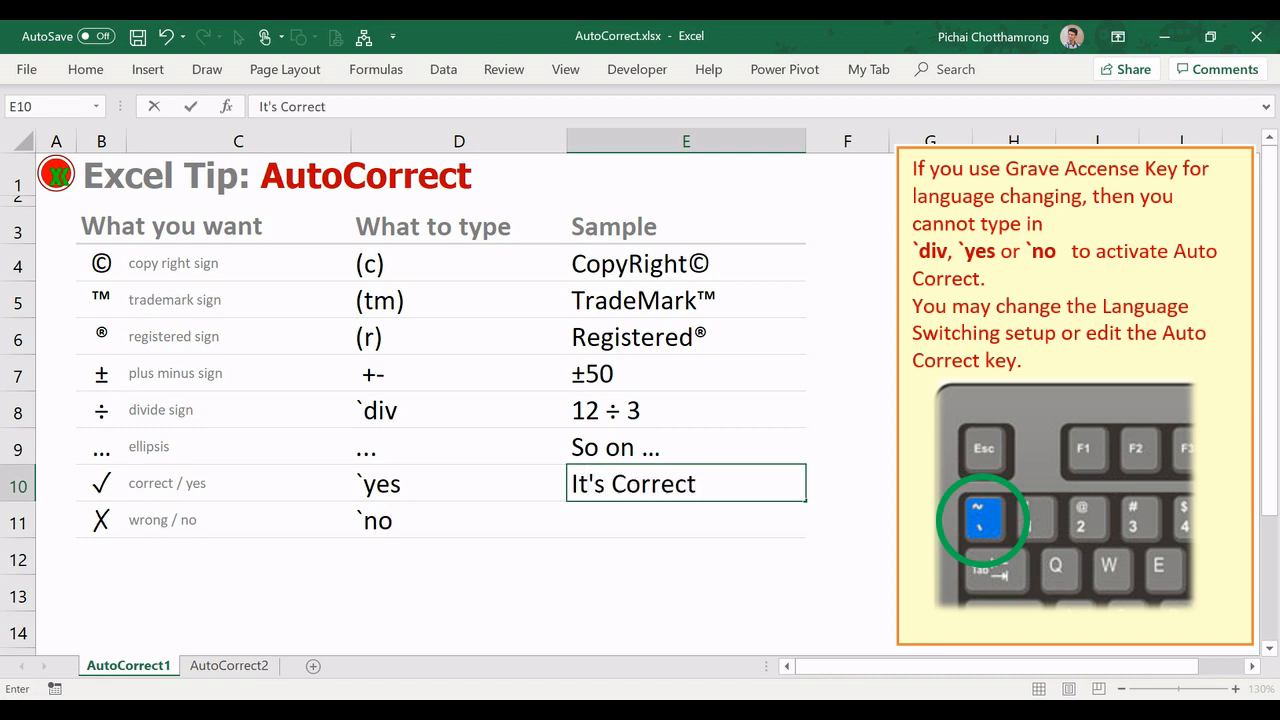
{"action": "type", "text": " `yes"}
{"action": "key", "text": "Return"}
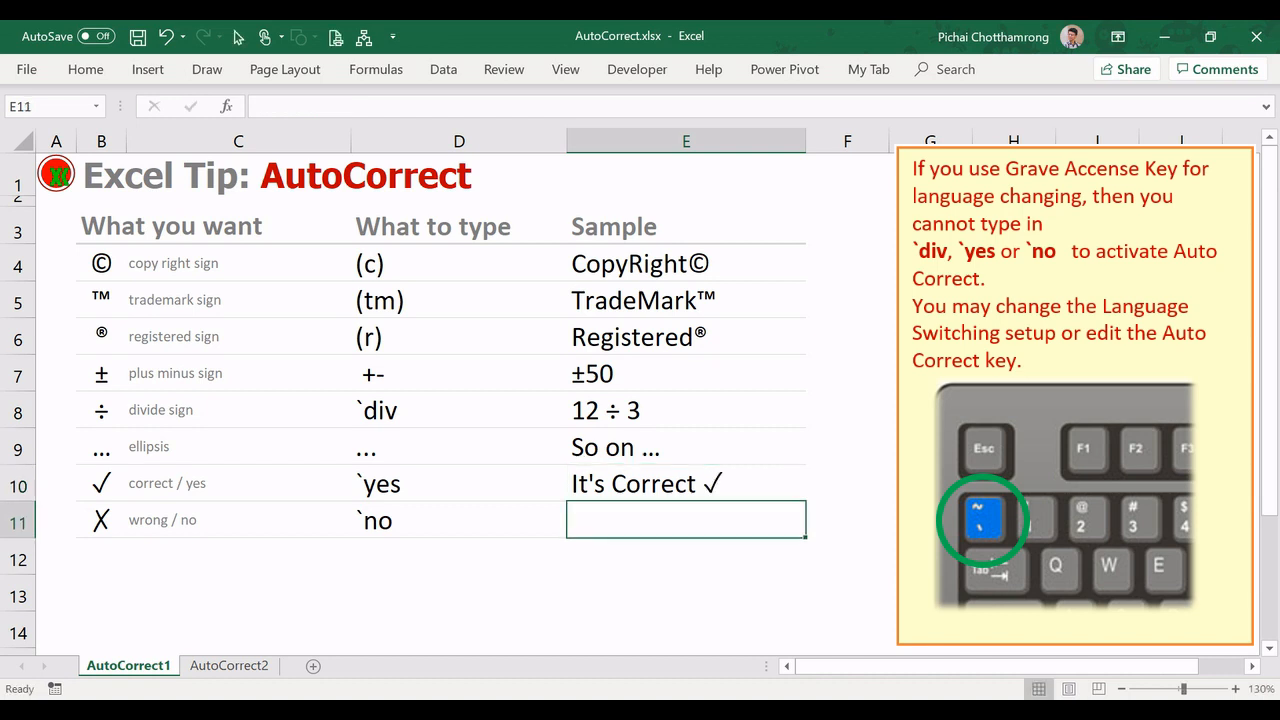
- Enter Noooo `no as the wrong-mark sample in E11
{"action": "type", "text": "N"}
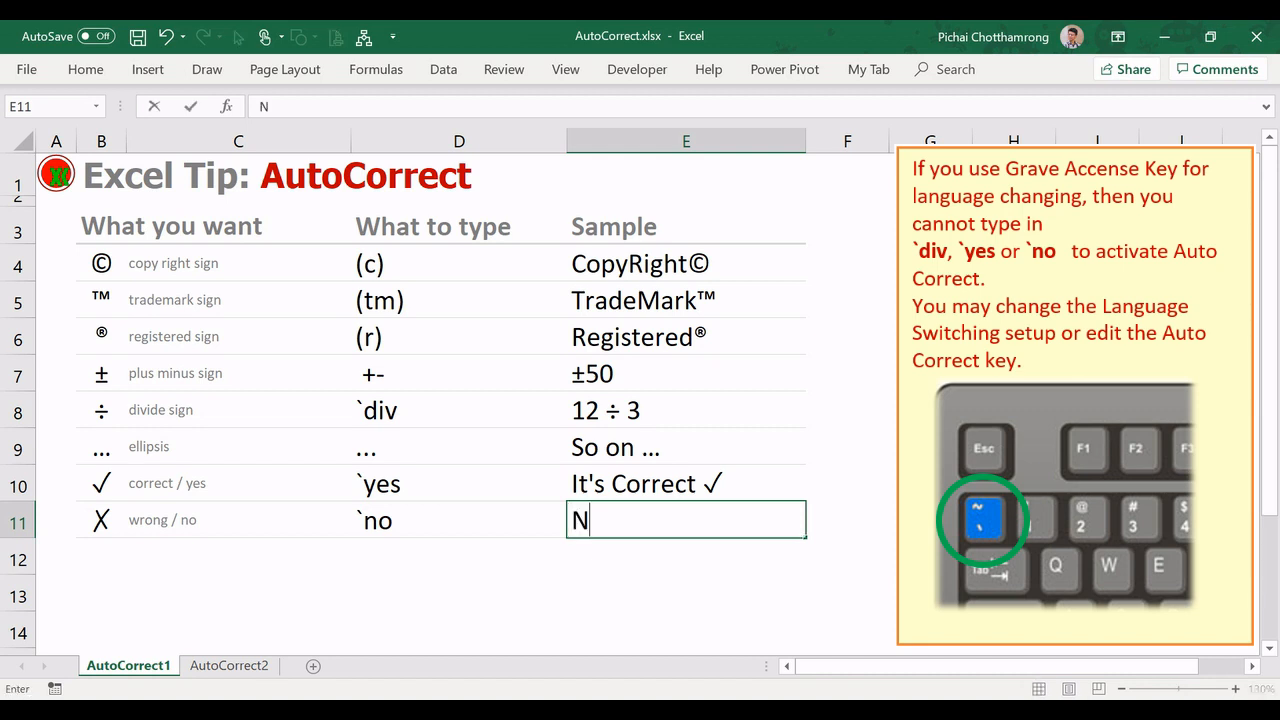
{"action": "type", "text": "oooo `"}
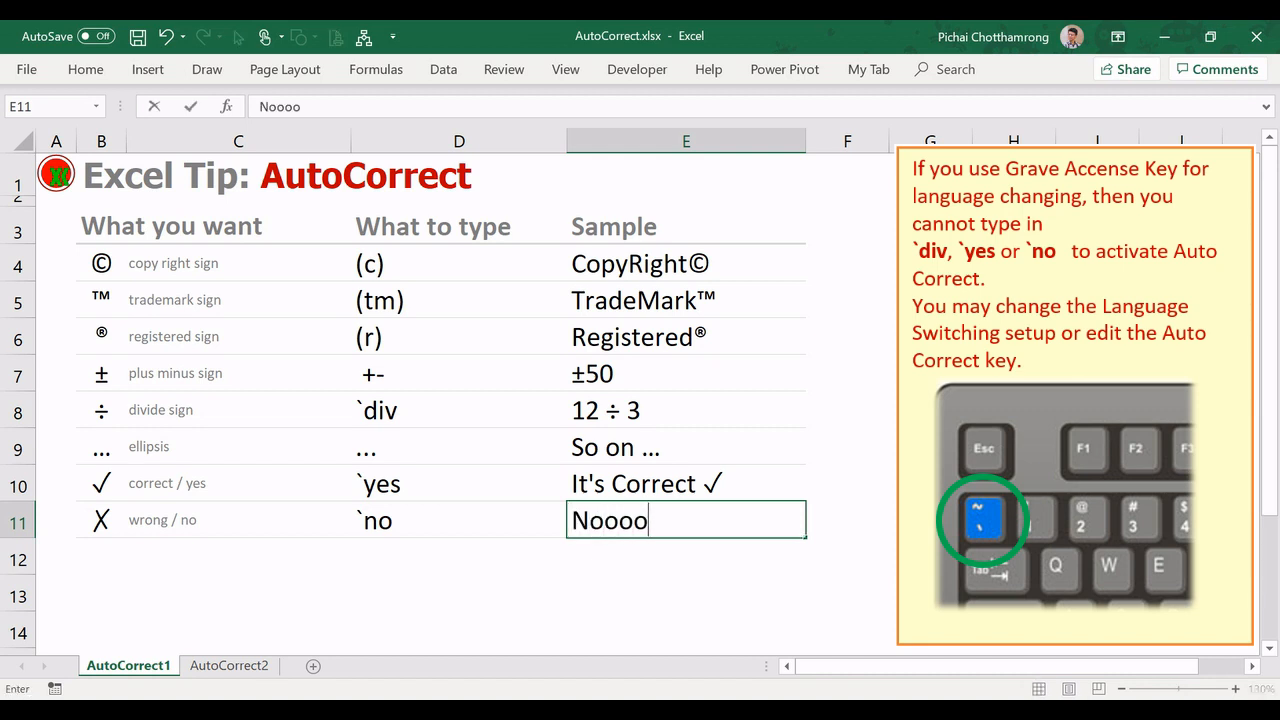
{"action": "type", "text": "no"}
{"action": "key", "text": "Return"}
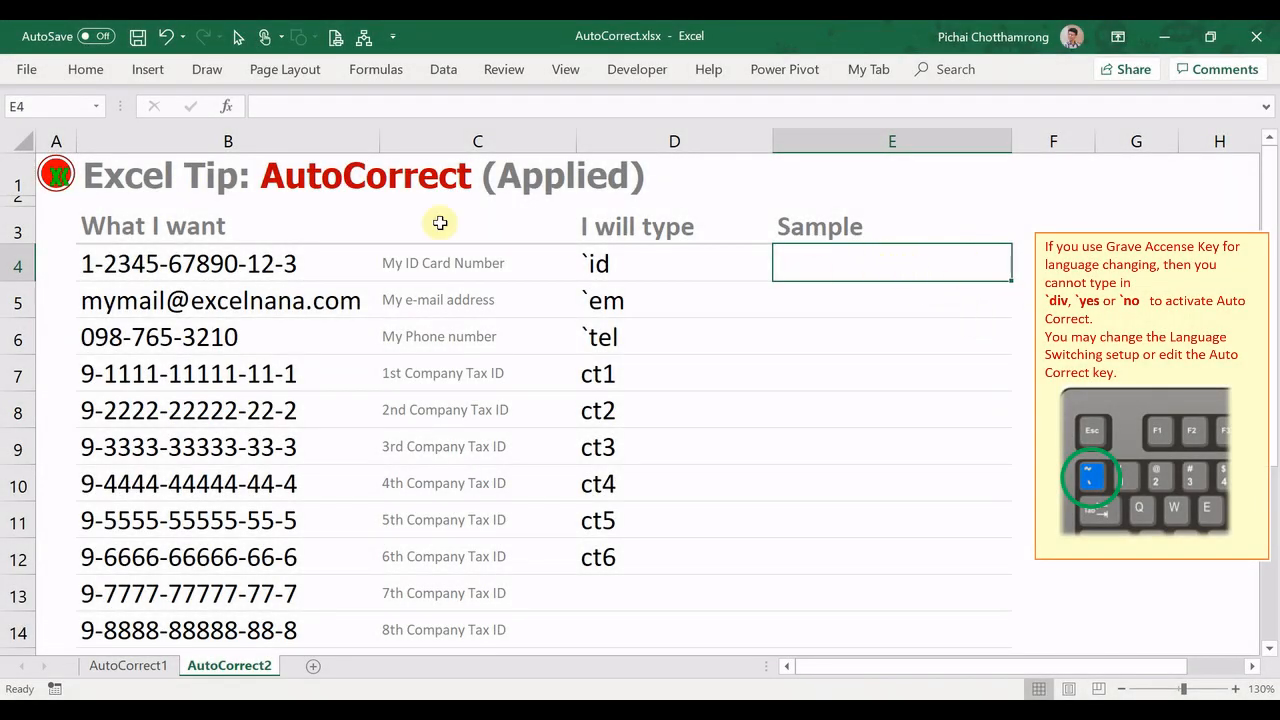
- On the AutoCorrect2 sheet, enter the ID card number shortcut `id as the sample in E4
{"action": "left_click", "coordinate": [286, 265]}
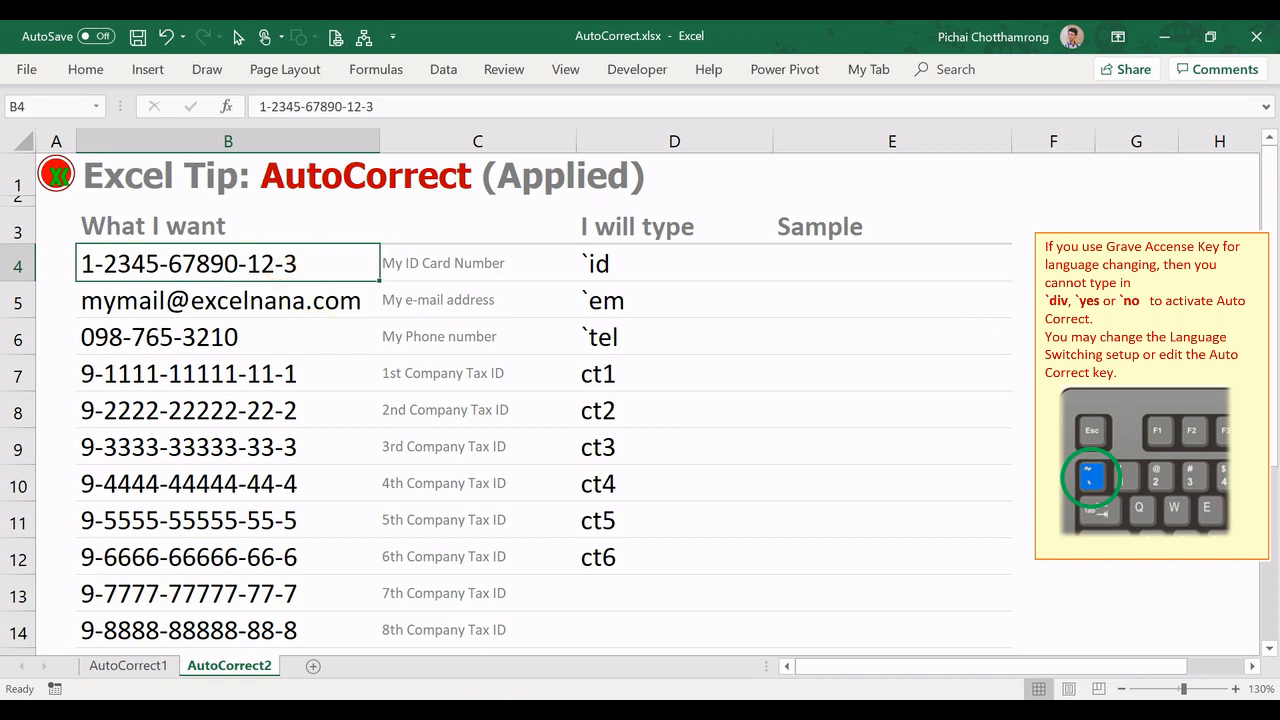
{"action": "key", "text": "Right"}
{"action": "key", "text": "Right"}
{"action": "key", "text": "Right"}
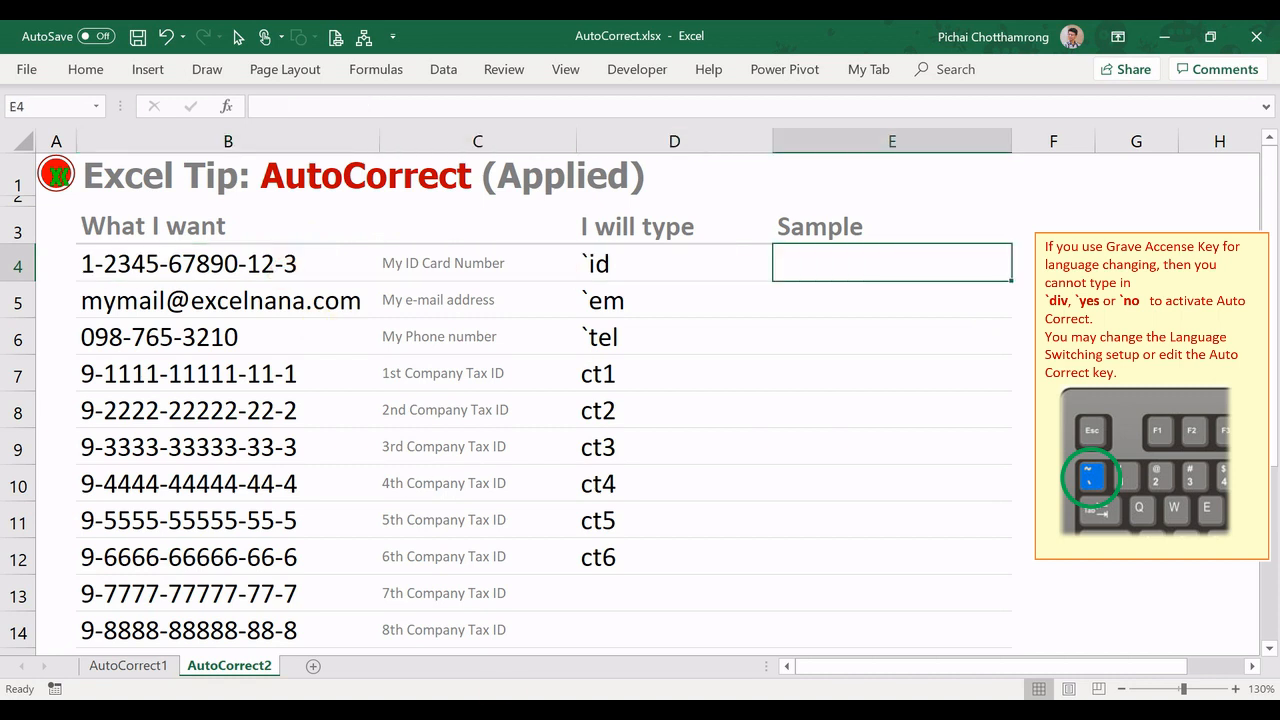
{"action": "type", "text": "`id"}
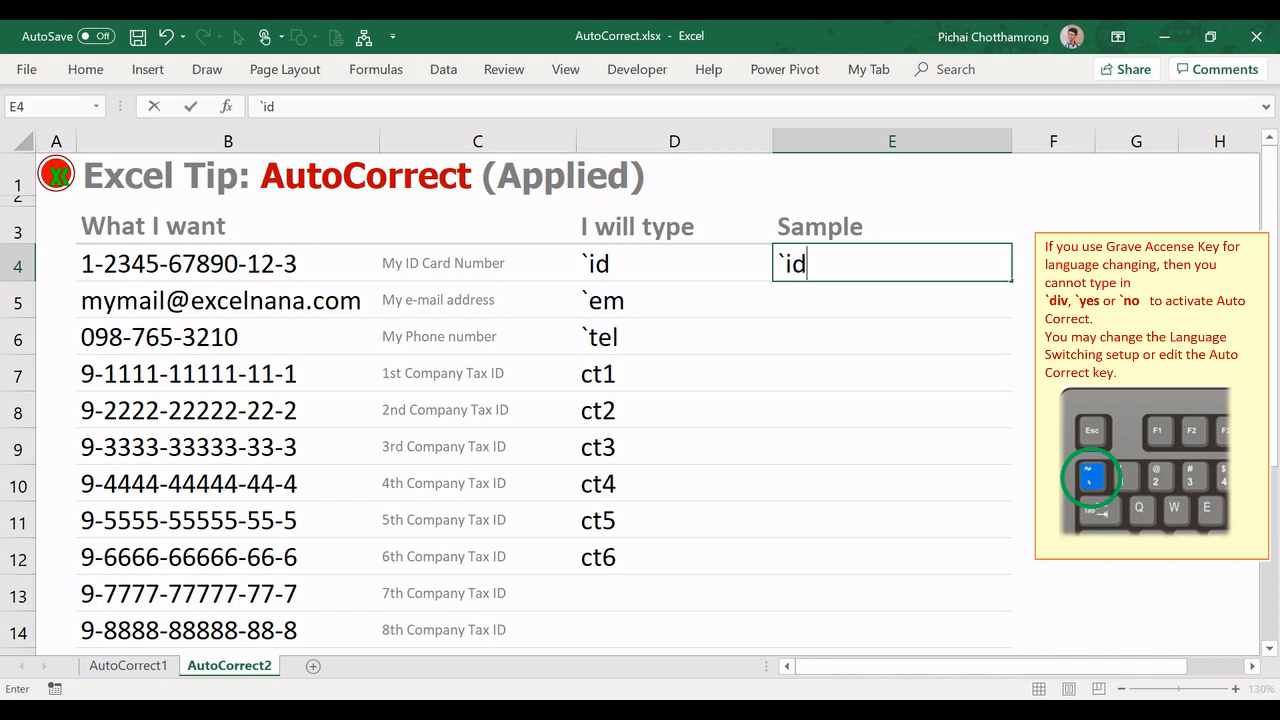
{"action": "key", "text": "Return"}
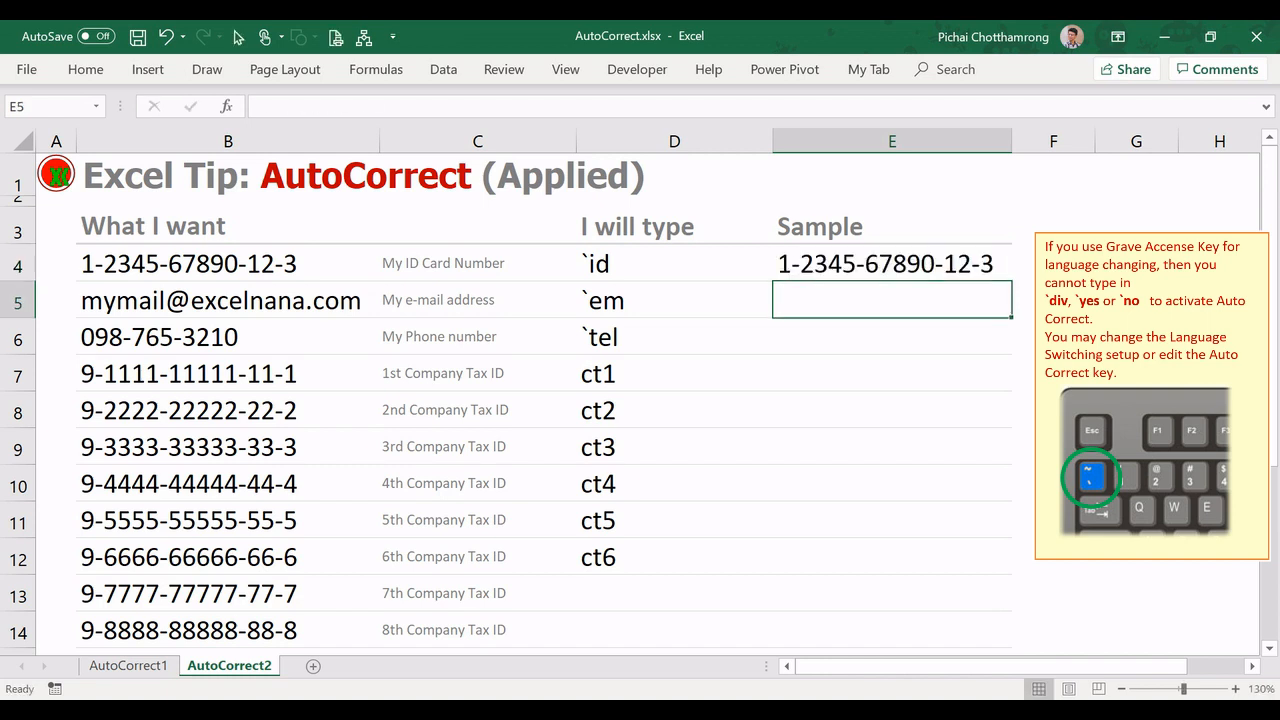
- Enter the e-mail shortcut `em in E5 and the phone number shortcut `tel in E6
{"action": "type", "text": "`em"}
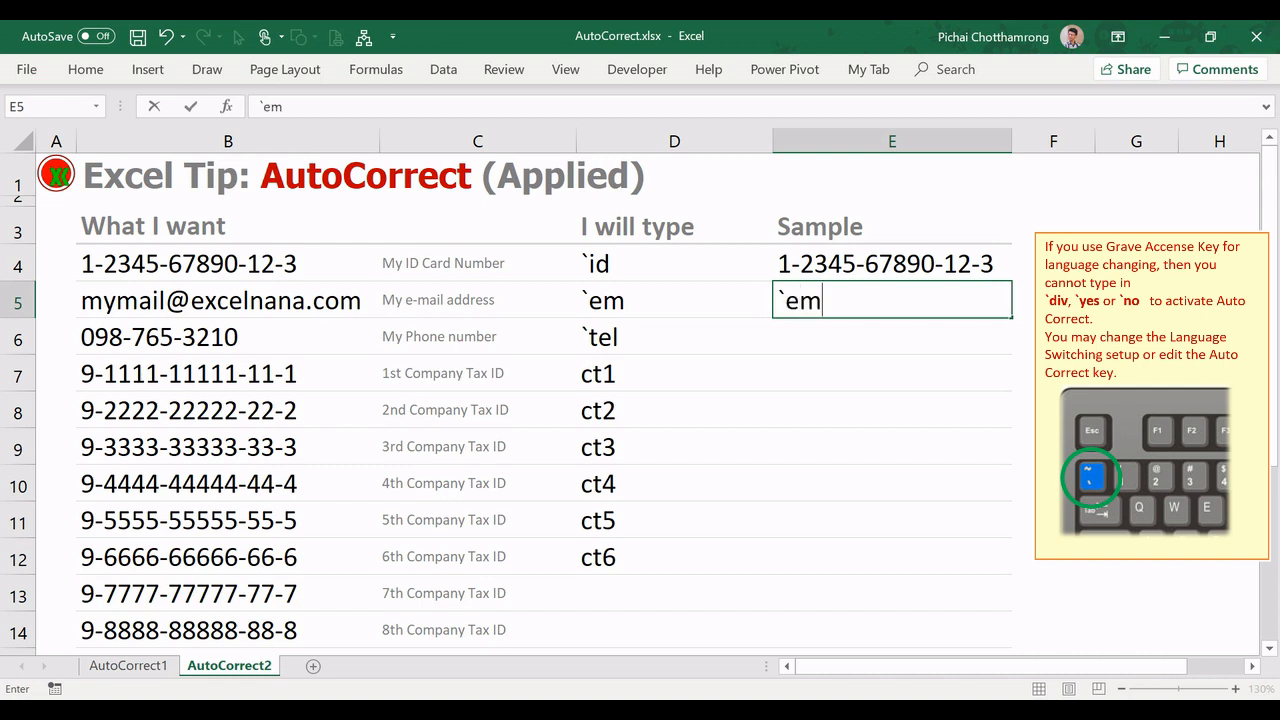
{"action": "key", "text": "Return"}
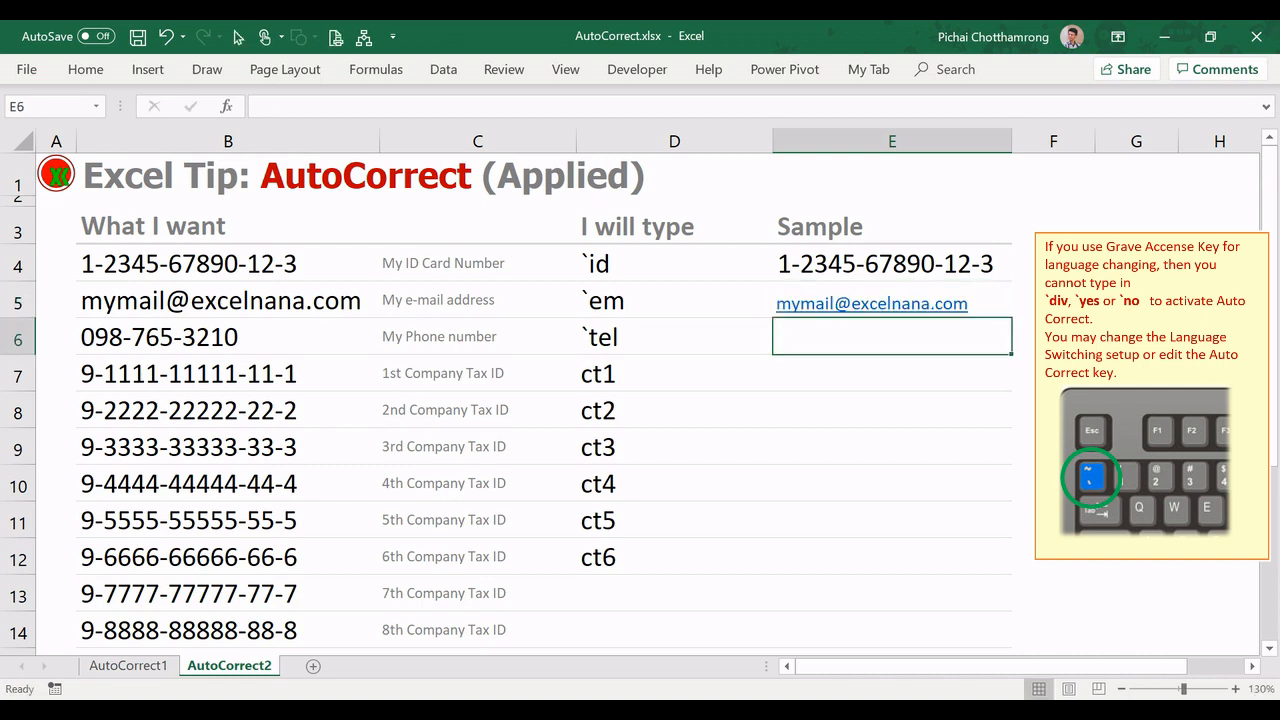
{"action": "type", "text": "`tel"}
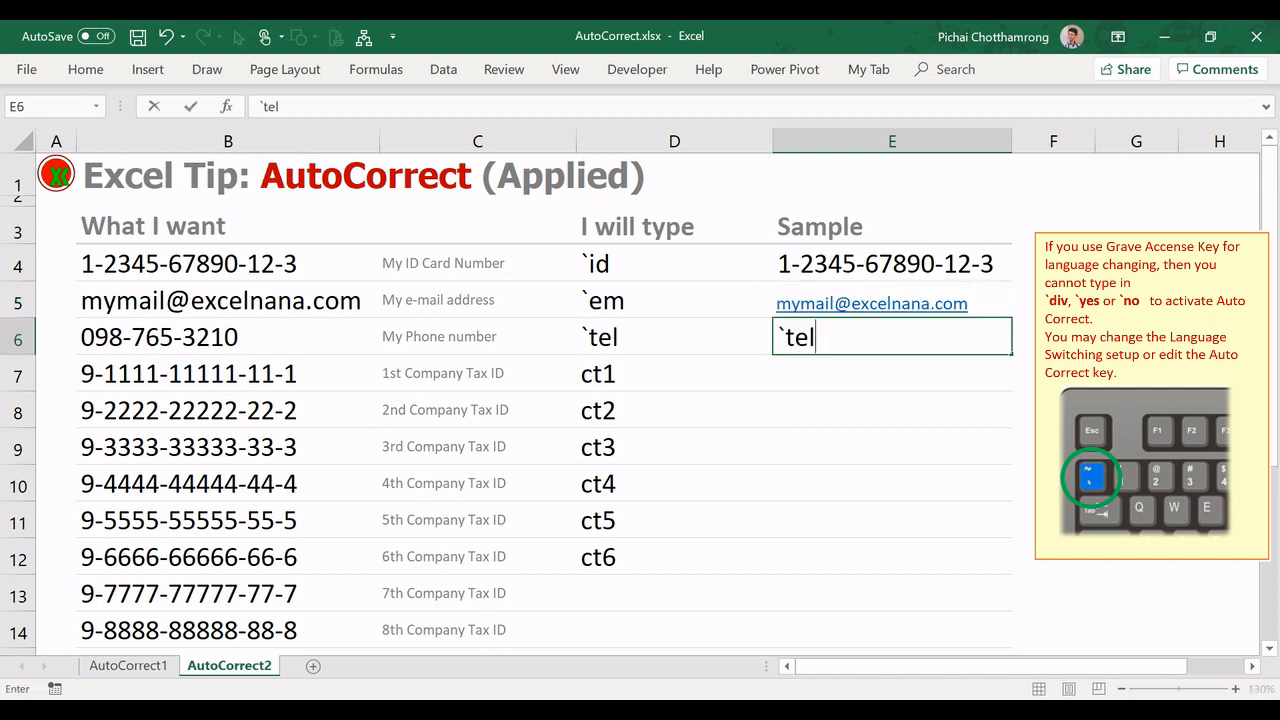
{"action": "key", "text": "Return"}
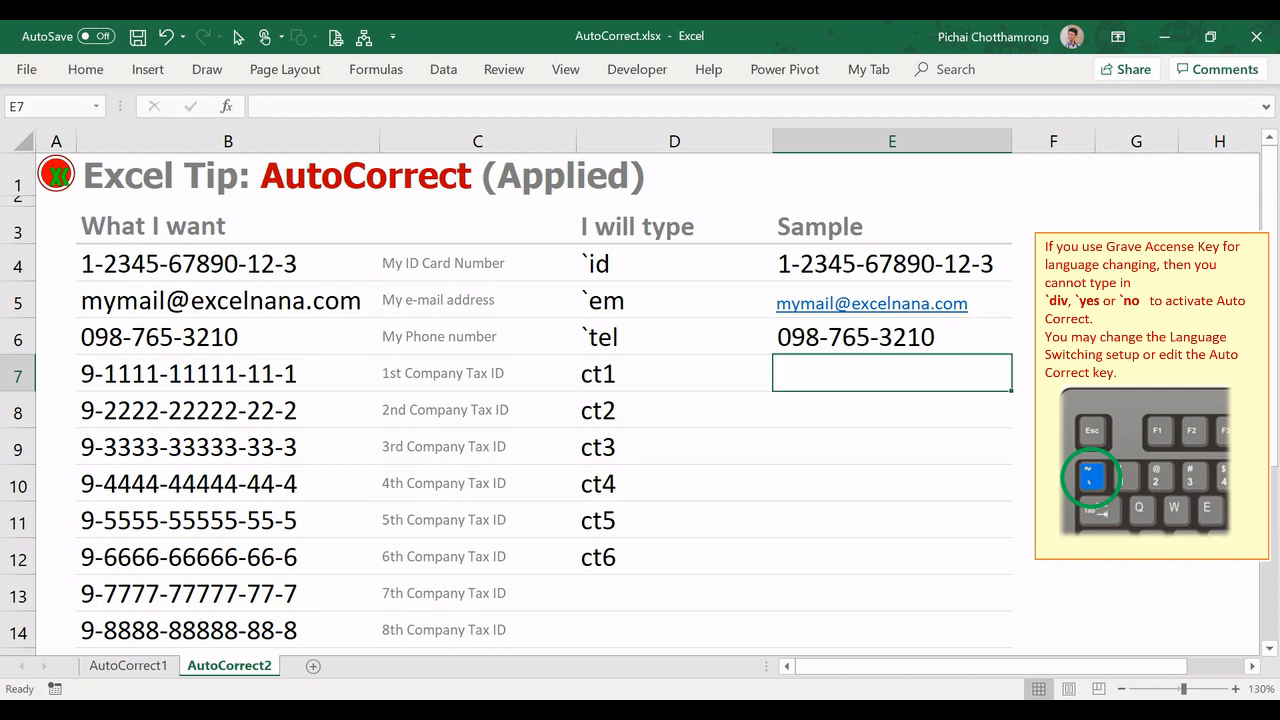
- Fill the company tax ID samples in E7 through E12 with the shortcuts ct1 to ct6, one per row
{"action": "type", "text": "ct1"}
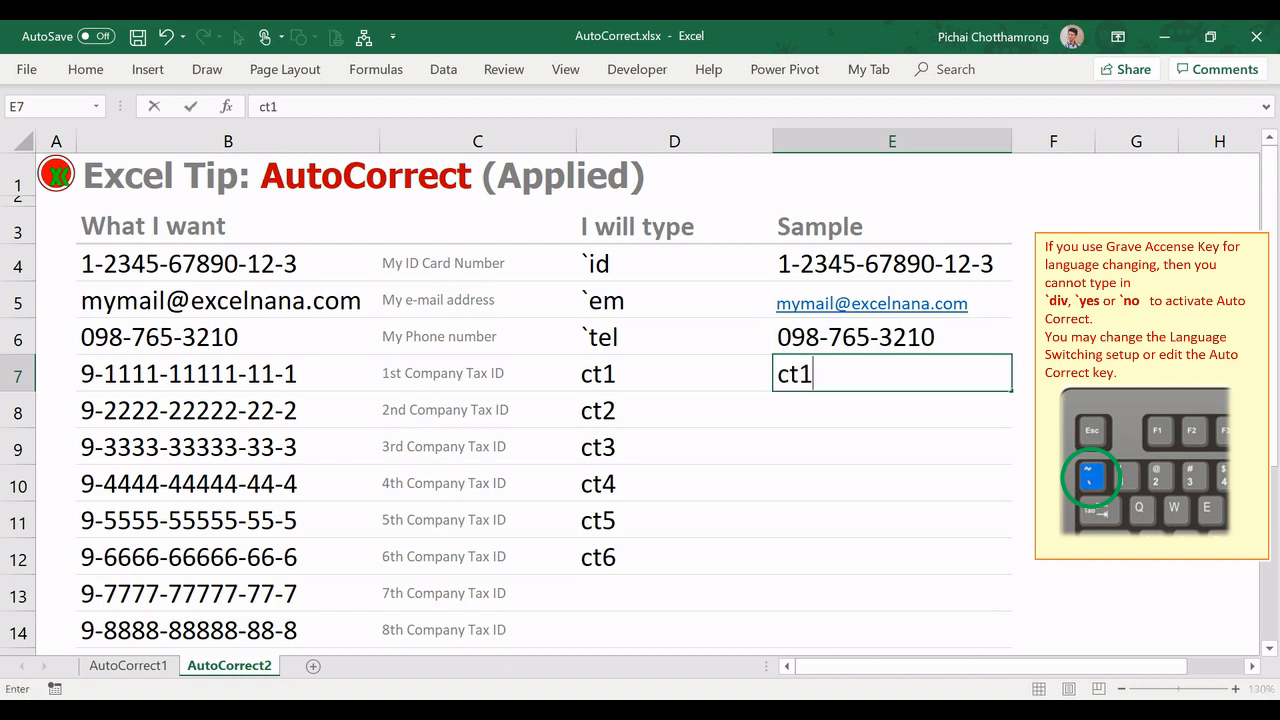
{"action": "key", "text": "Return"}
{"action": "type", "text": "ct2"}
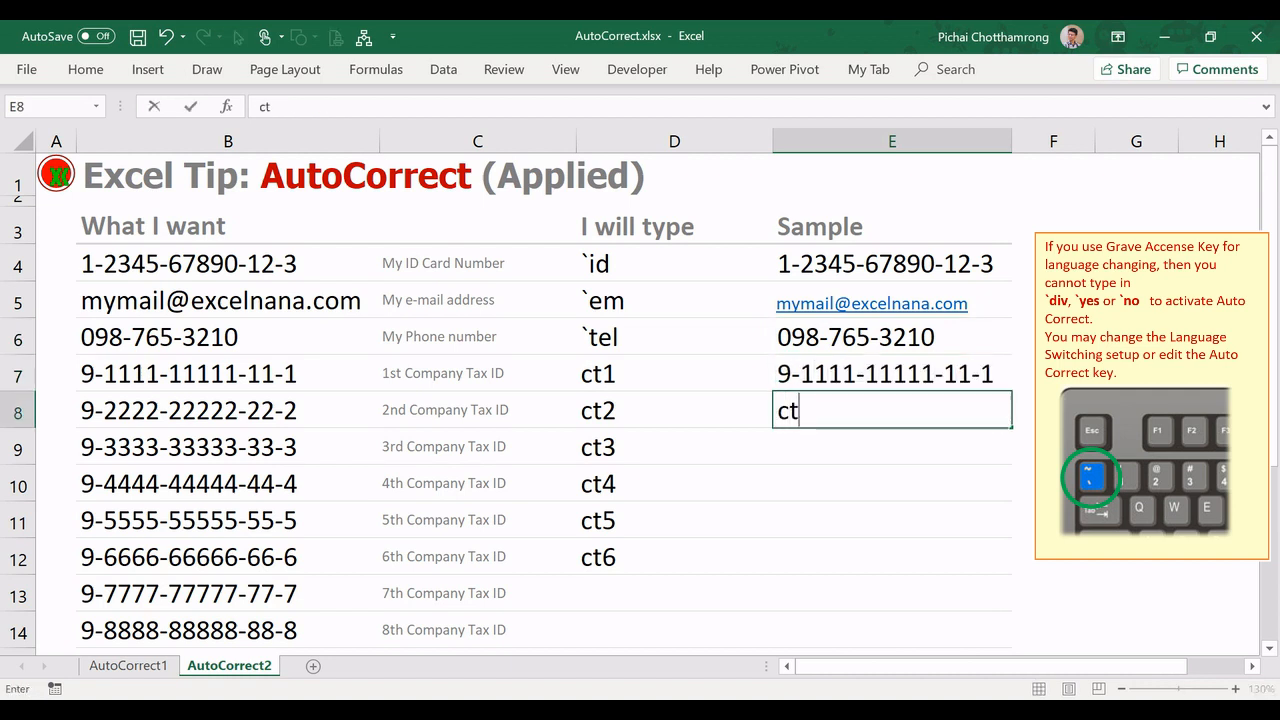
{"action": "key", "text": "Return"}
{"action": "type", "text": "ct3"}
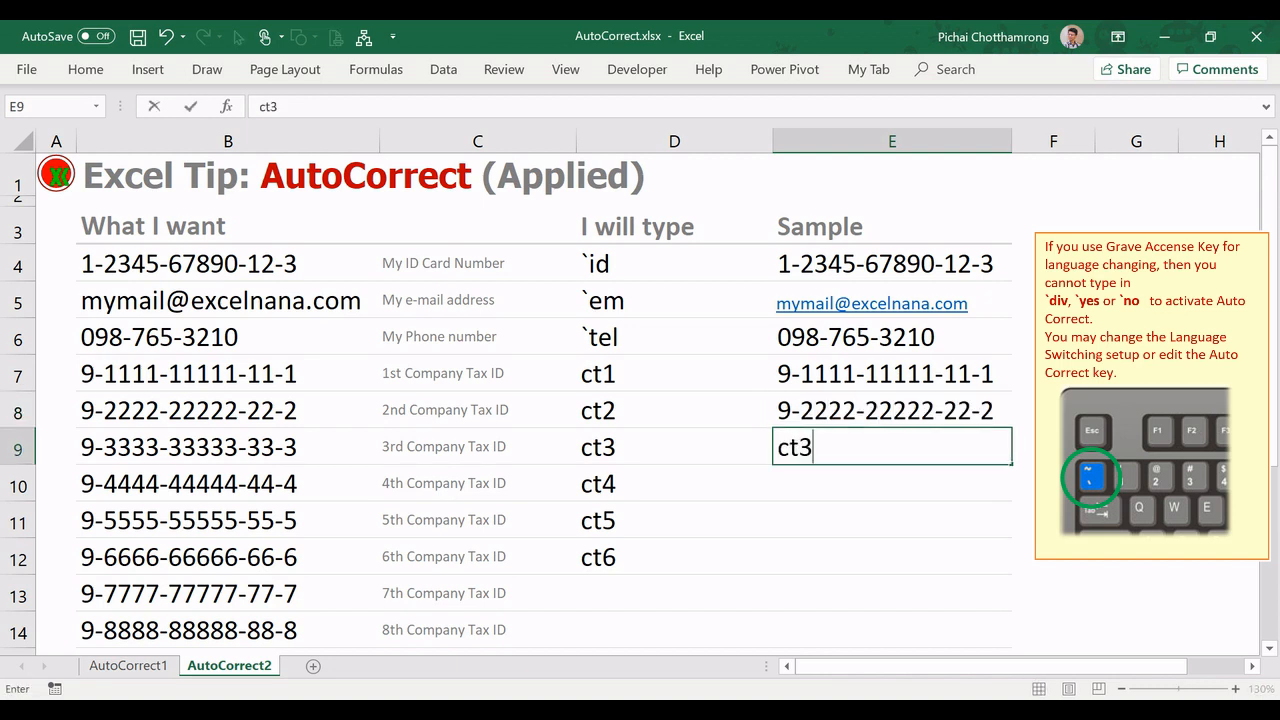
{"action": "key", "text": "Return"}
{"action": "type", "text": "ct4"}
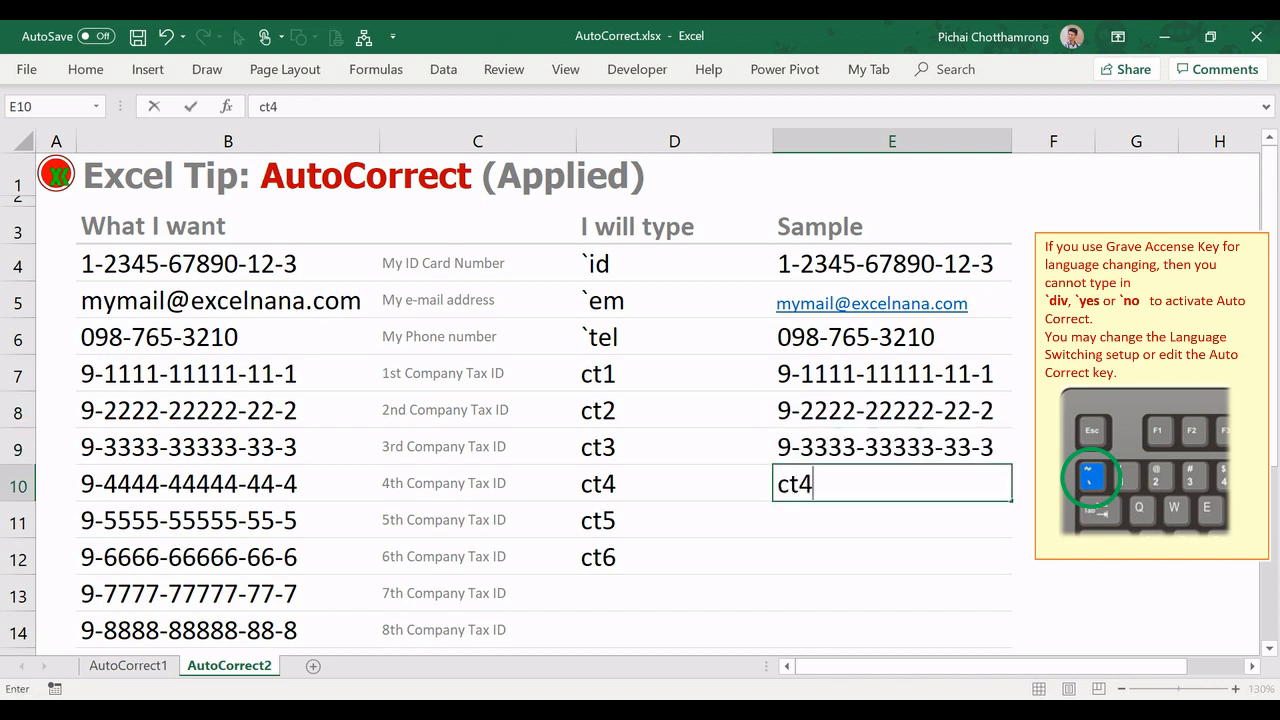
{"action": "key", "text": "Return"}
{"action": "type", "text": "ct5"}
{"action": "key", "text": "Return"}
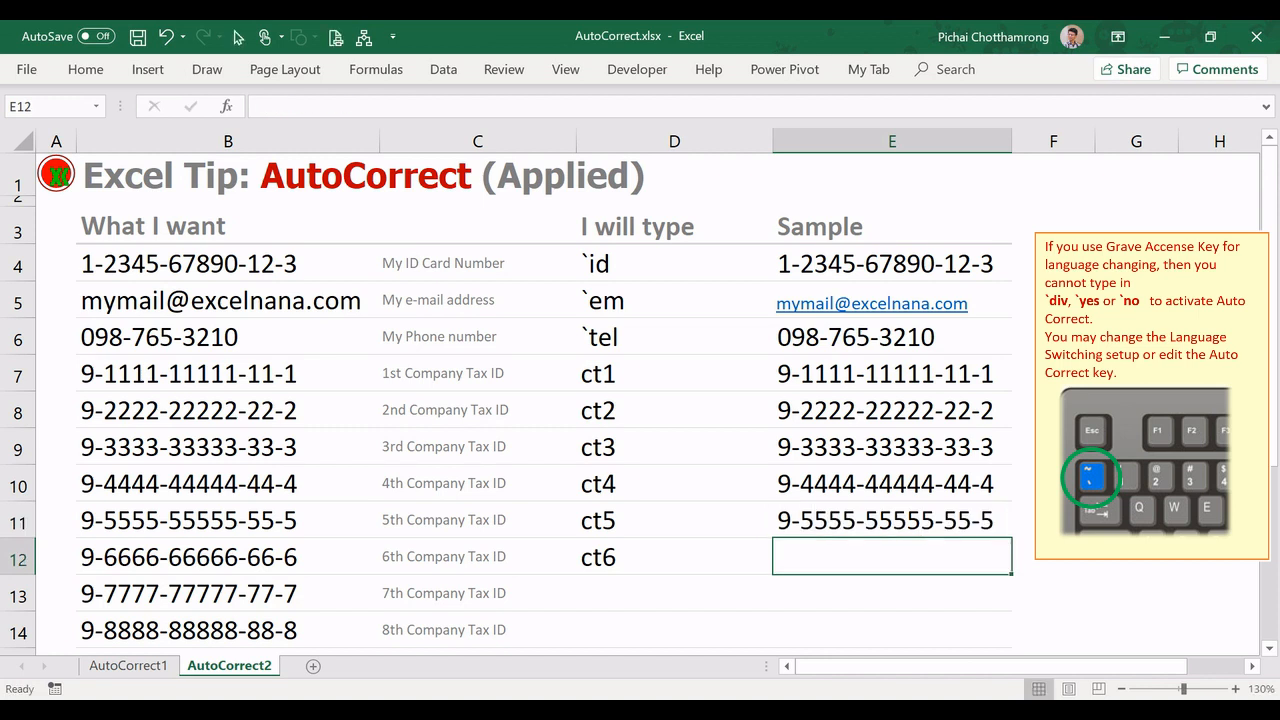
{"action": "type", "text": "ct6"}
{"action": "key", "text": "Return"}
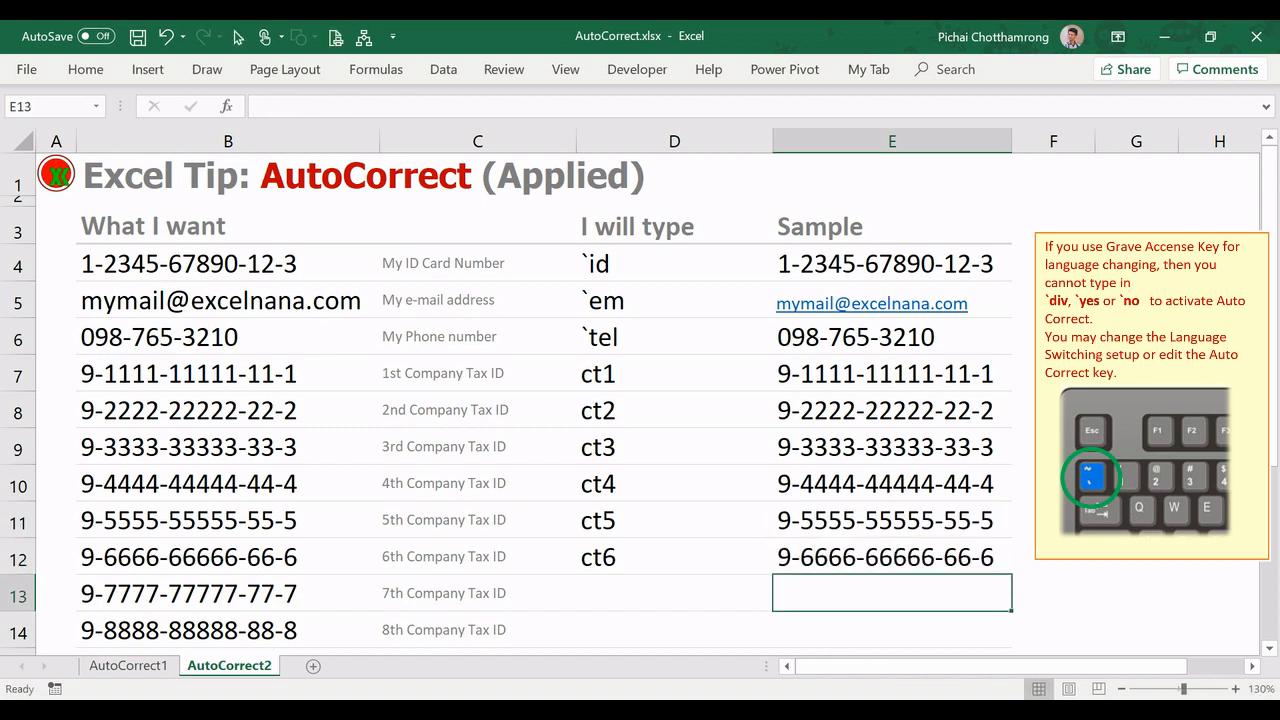
- Enter ct7 in D13 as the shortcut for the 7th company tax ID
{"action": "key", "text": "Left"}
{"action": "key", "text": "Left"}
{"action": "key", "text": "Right"}
{"action": "type", "text": "ct7"}
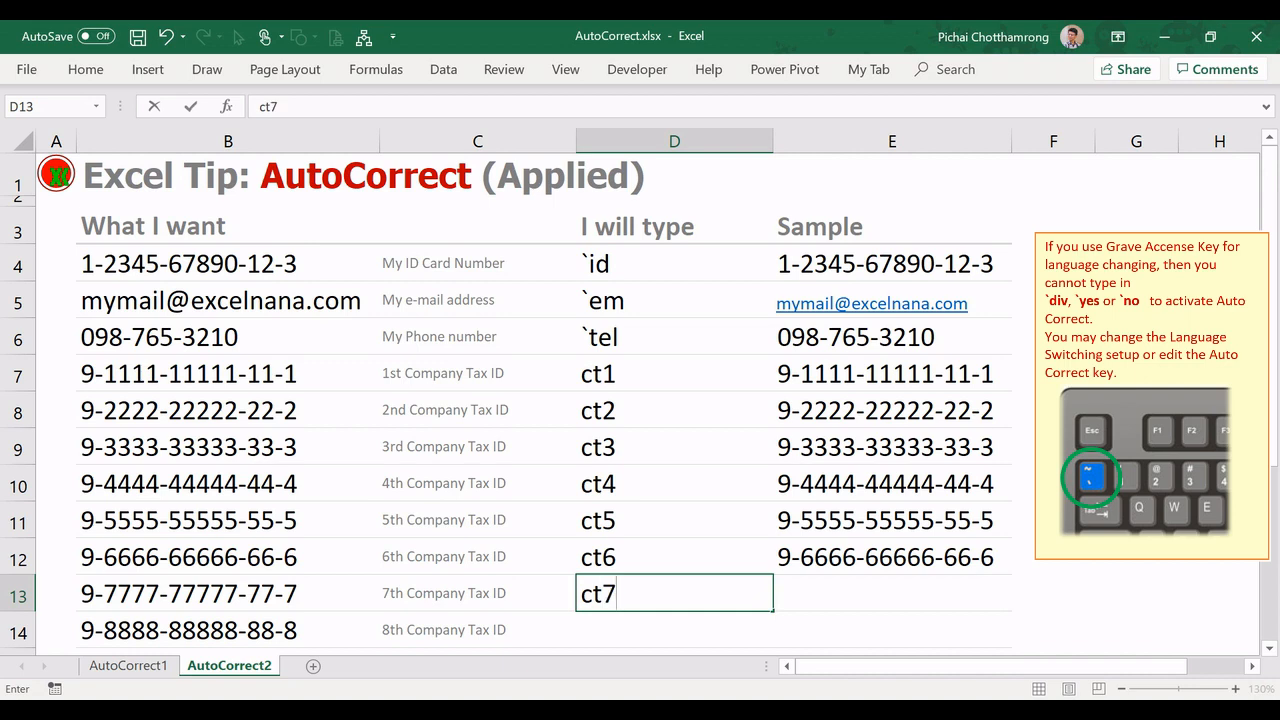
{"action": "key", "text": "Right"}
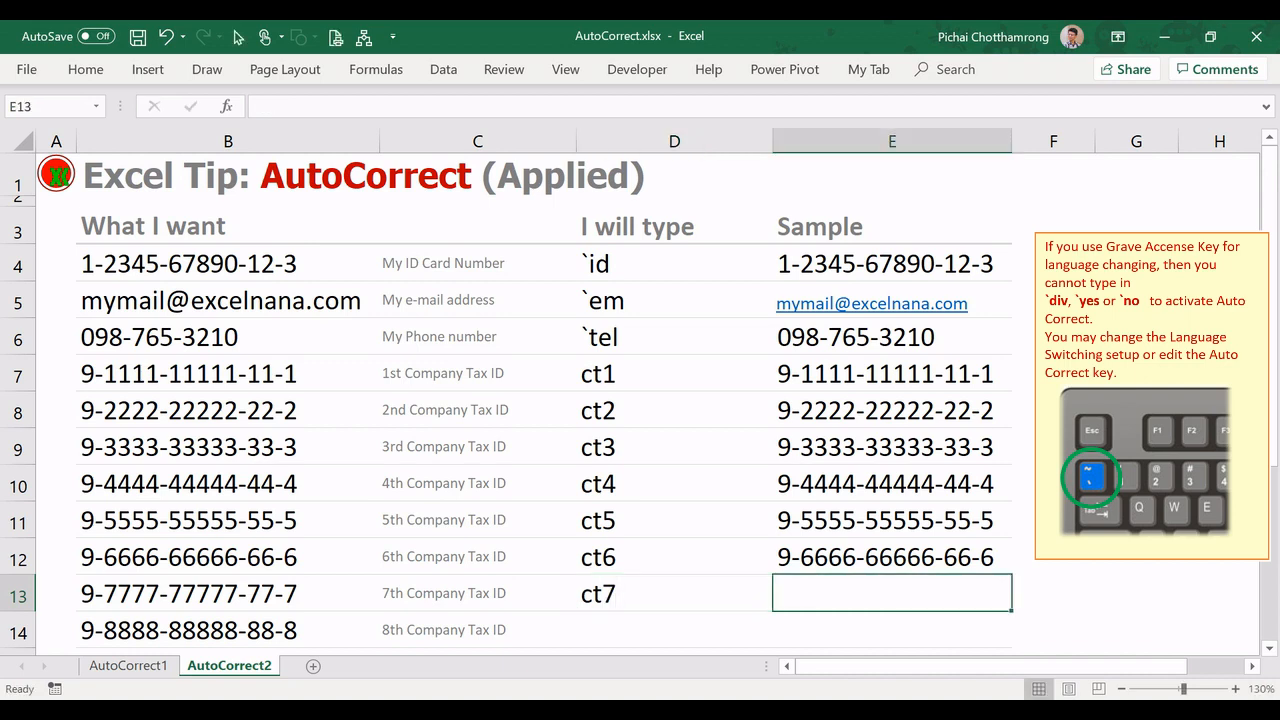
- Copy the full 7th company tax ID as text from inside cell B13, leaving the cell's content as it is
{"action": "key", "text": "Left"}
{"action": "key", "text": "Left"}
{"action": "key", "text": "Left"}
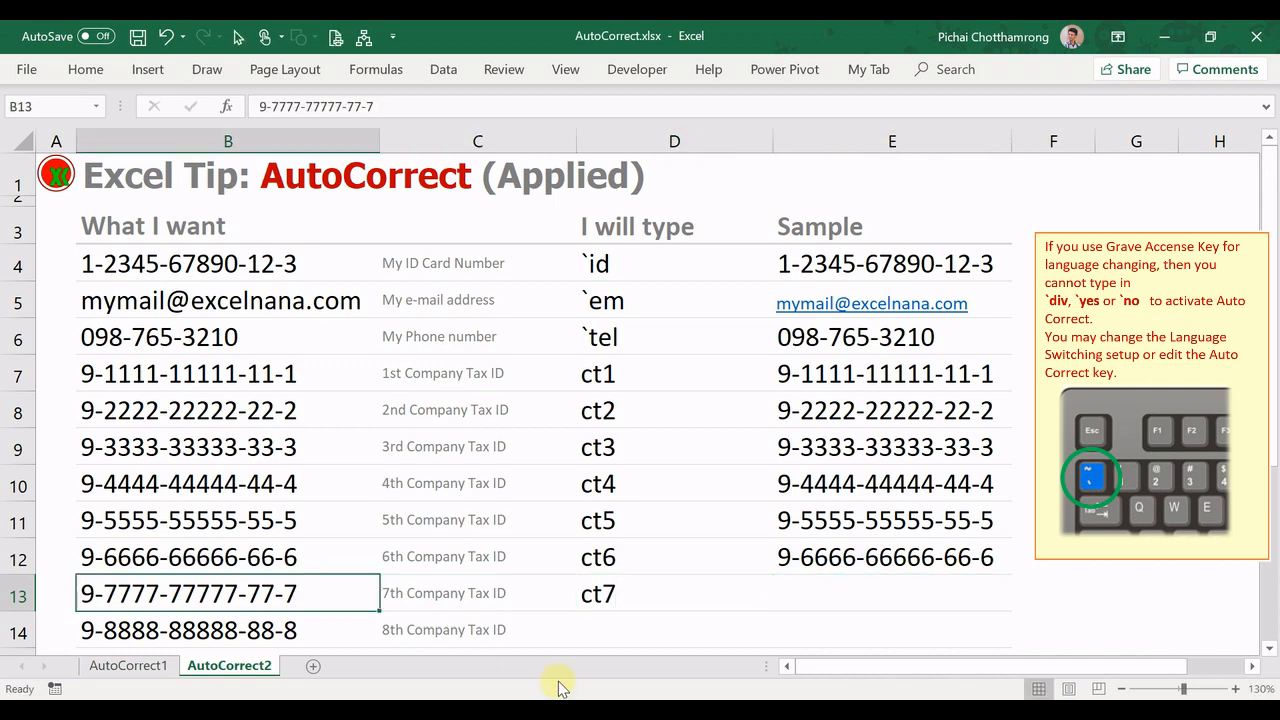
{"action": "key", "text": "F2"}
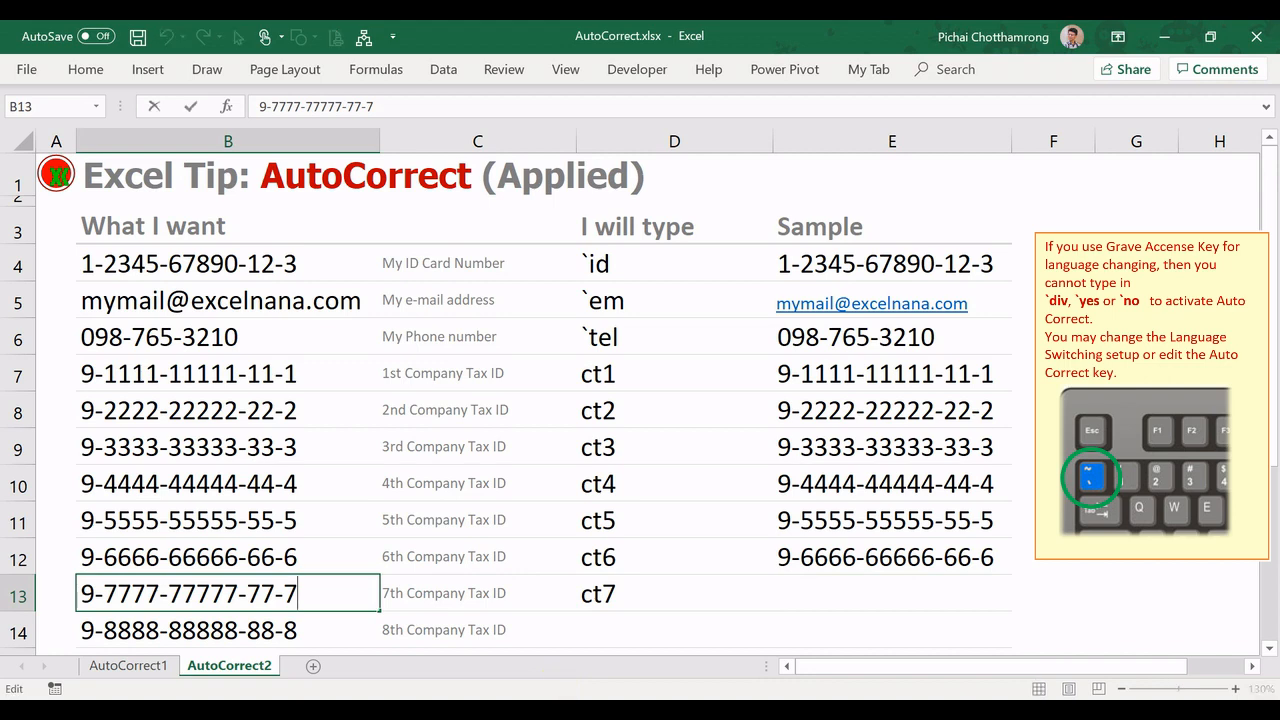
{"action": "key", "text": "shift+Left"}
{"action": "key", "text": "shift+Left"}
{"action": "key", "text": "shift+Left"}
{"action": "key", "text": "shift+Left"}
{"action": "key", "text": "shift+Left"}
{"action": "key", "text": "shift+Left"}
{"action": "key", "text": "shift+Left"}
{"action": "key", "text": "shift+Left"}
{"action": "key", "text": "shift+Left"}
{"action": "key", "text": "shift+Left"}
{"action": "key", "text": "shift+Left"}
{"action": "key", "text": "shift+Left"}
{"action": "key", "text": "shift+Left"}
{"action": "key", "text": "shift+Left"}
{"action": "key", "text": "shift+Left"}
{"action": "key", "text": "shift+Left"}
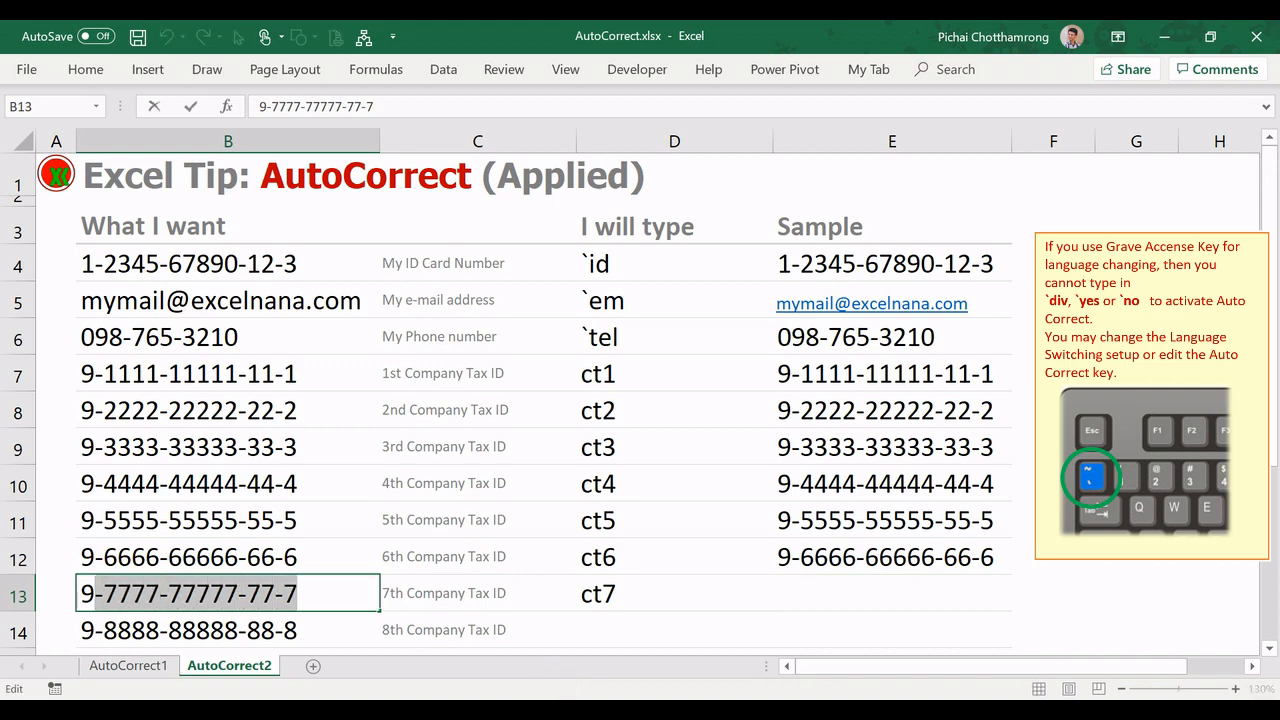
{"action": "key", "text": "shift+Left"}
{"action": "key", "text": "ctrl+c"}
{"action": "key", "text": "ctrl+Return"}
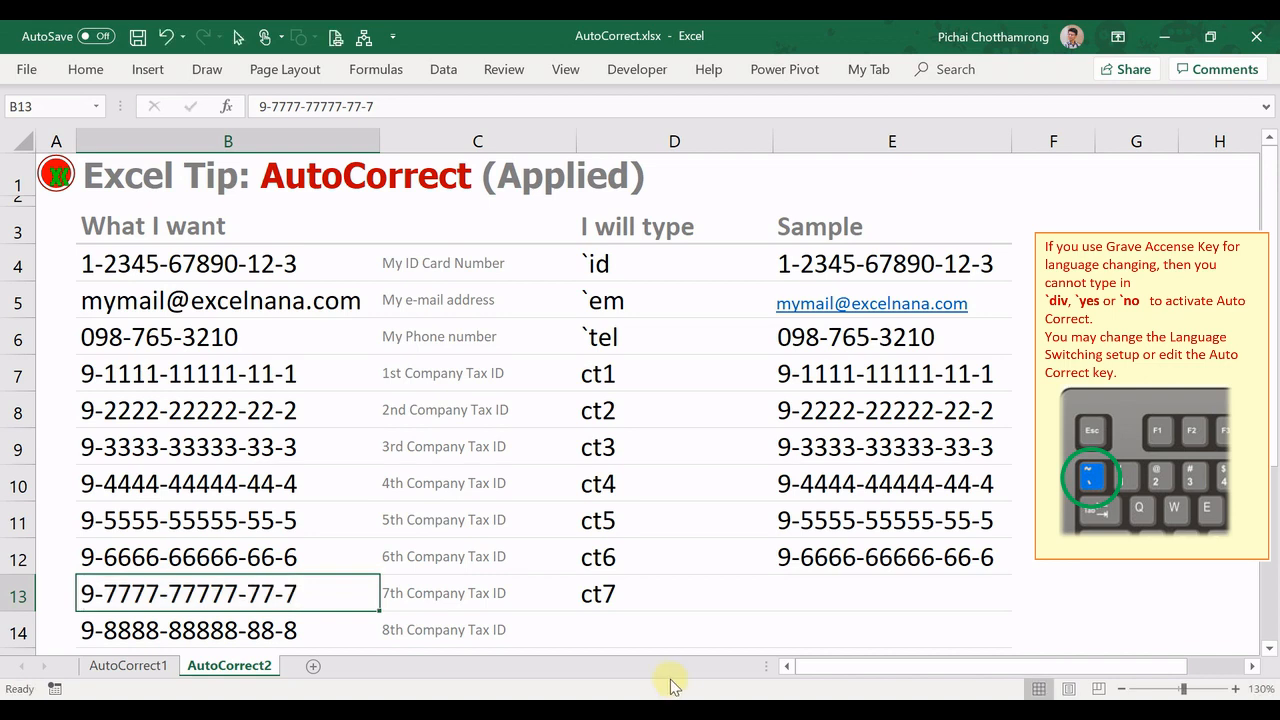
- Add an AutoCorrect entry in the proofing options that replaces ct7 with the copied 7th company tax ID
{"action": "left_click", "coordinate": [28, 70]}
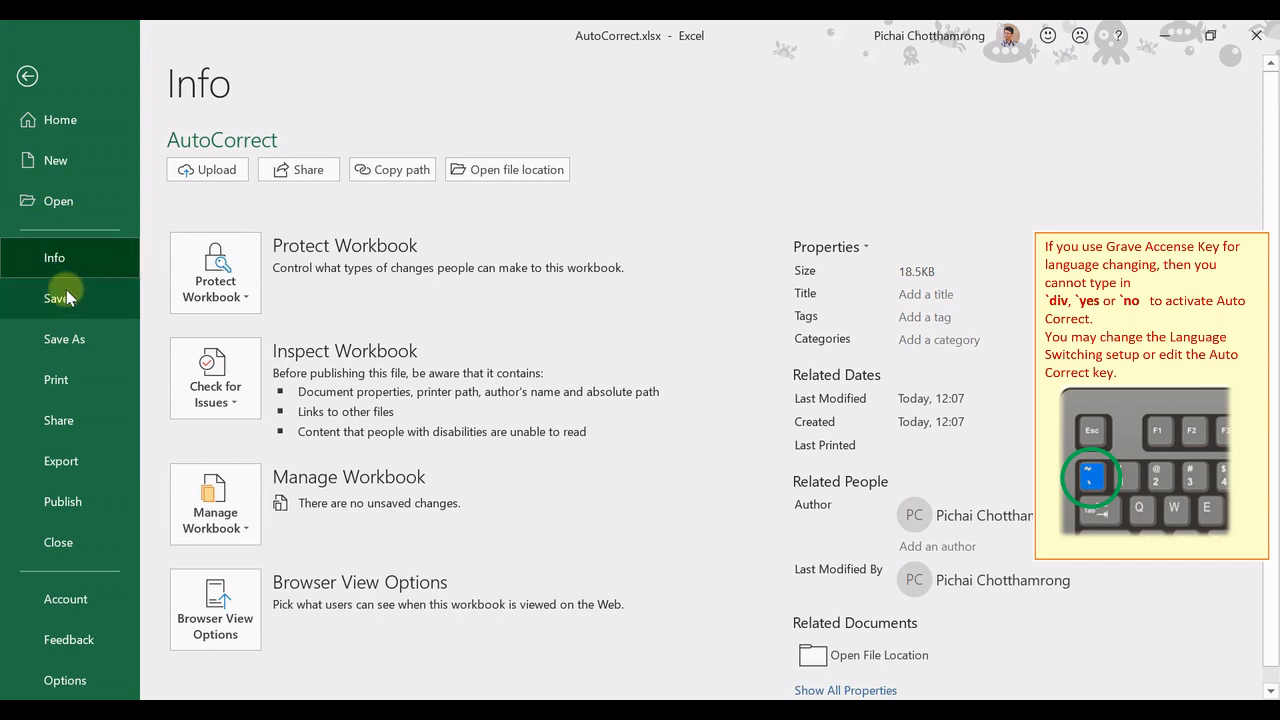
{"action": "left_click", "coordinate": [64, 680]}
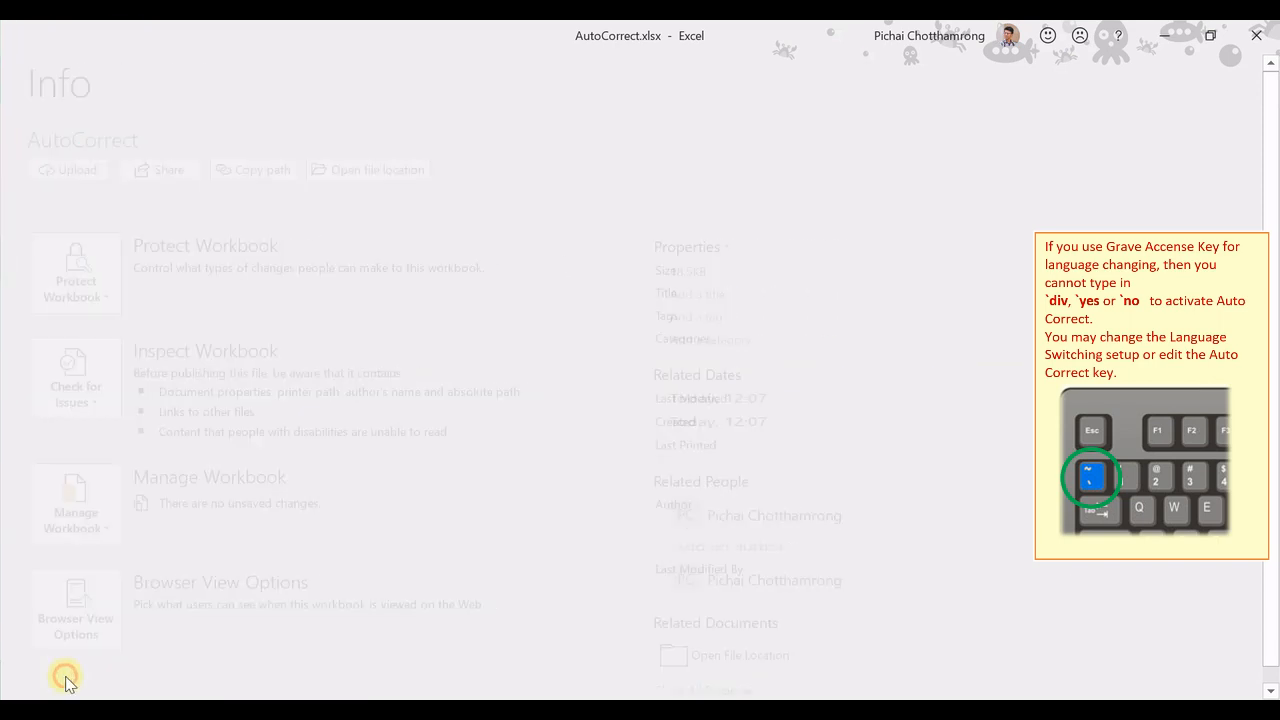
{"action": "left_click", "coordinate": [277, 166]}
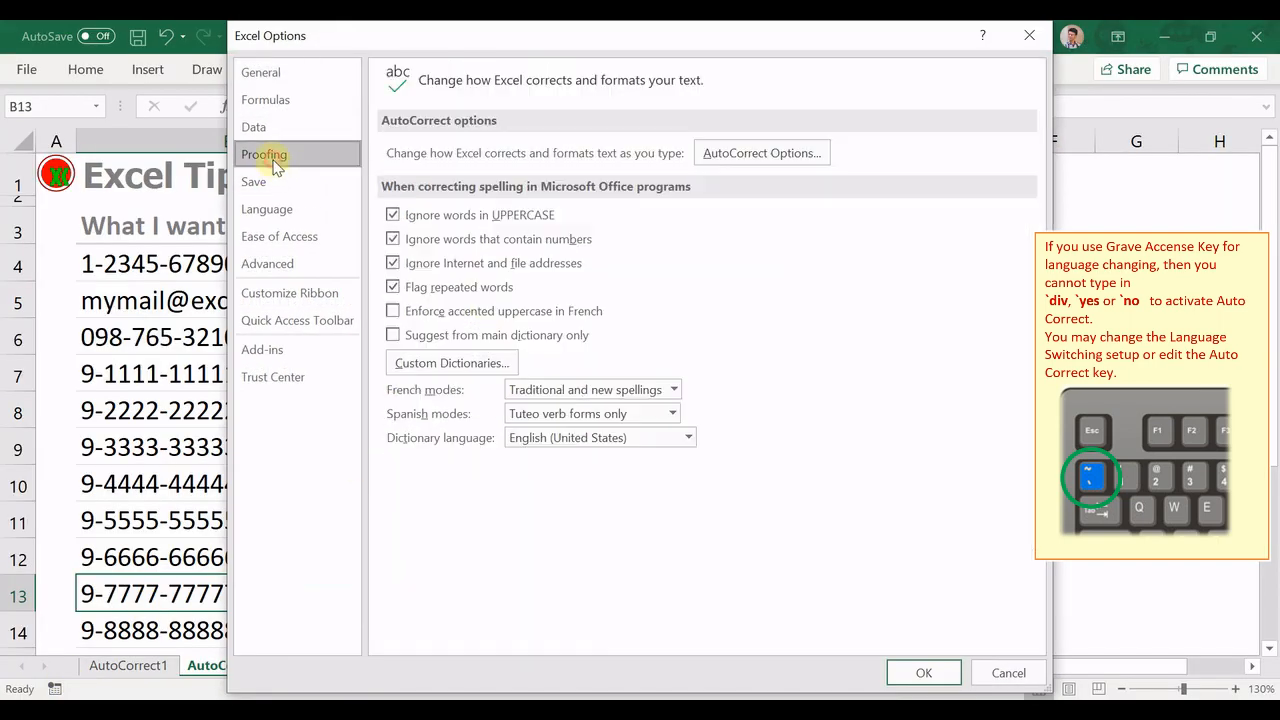
{"action": "left_click", "coordinate": [740, 168]}
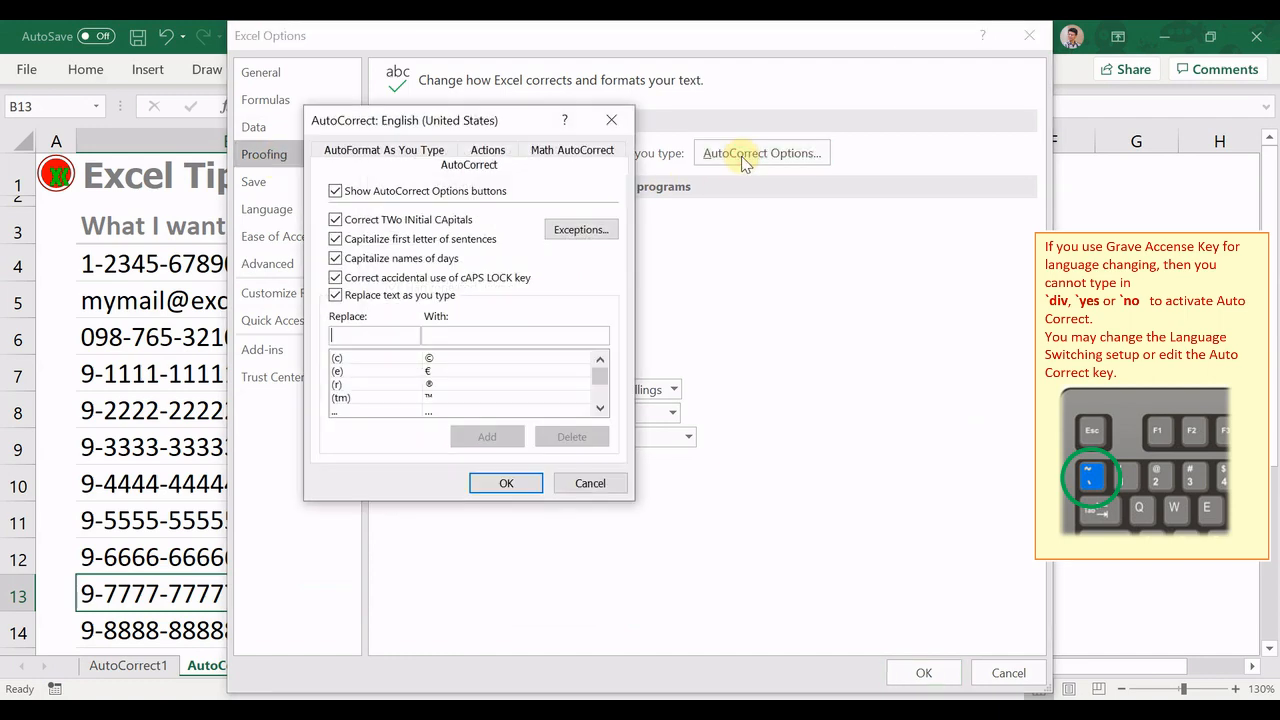
{"action": "left_click", "coordinate": [391, 340]}
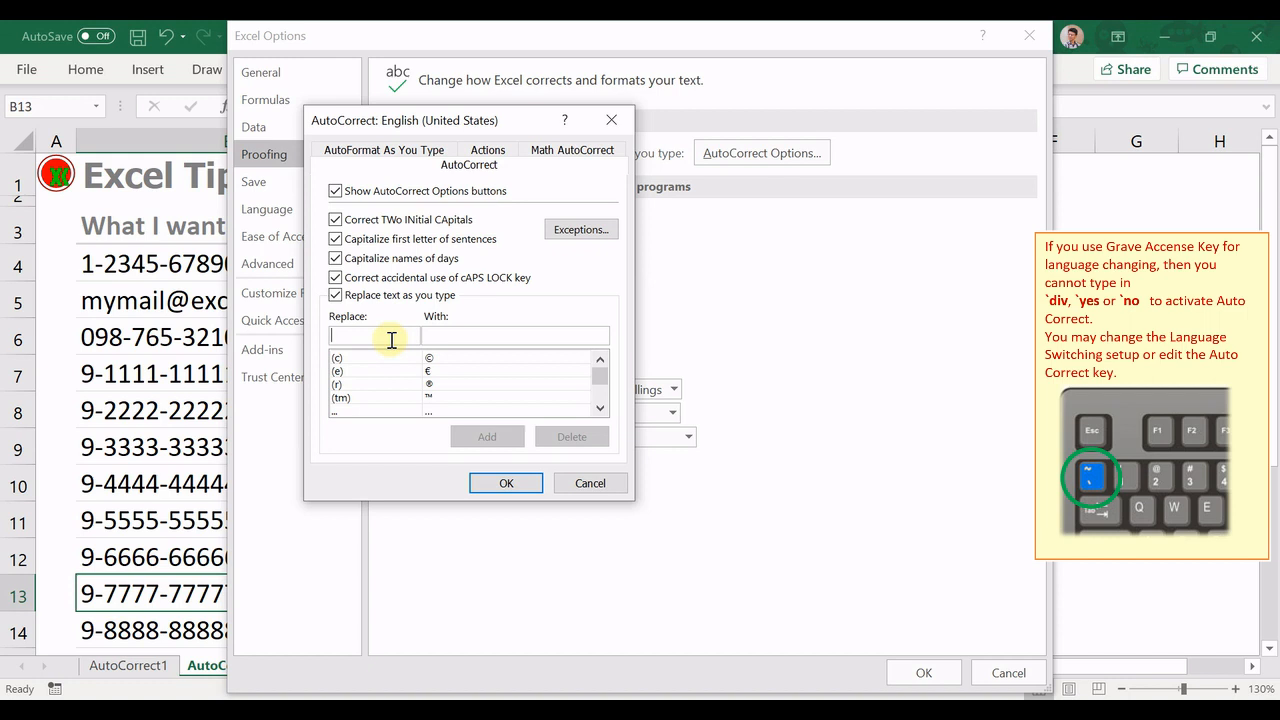
{"action": "type", "text": "ct7"}
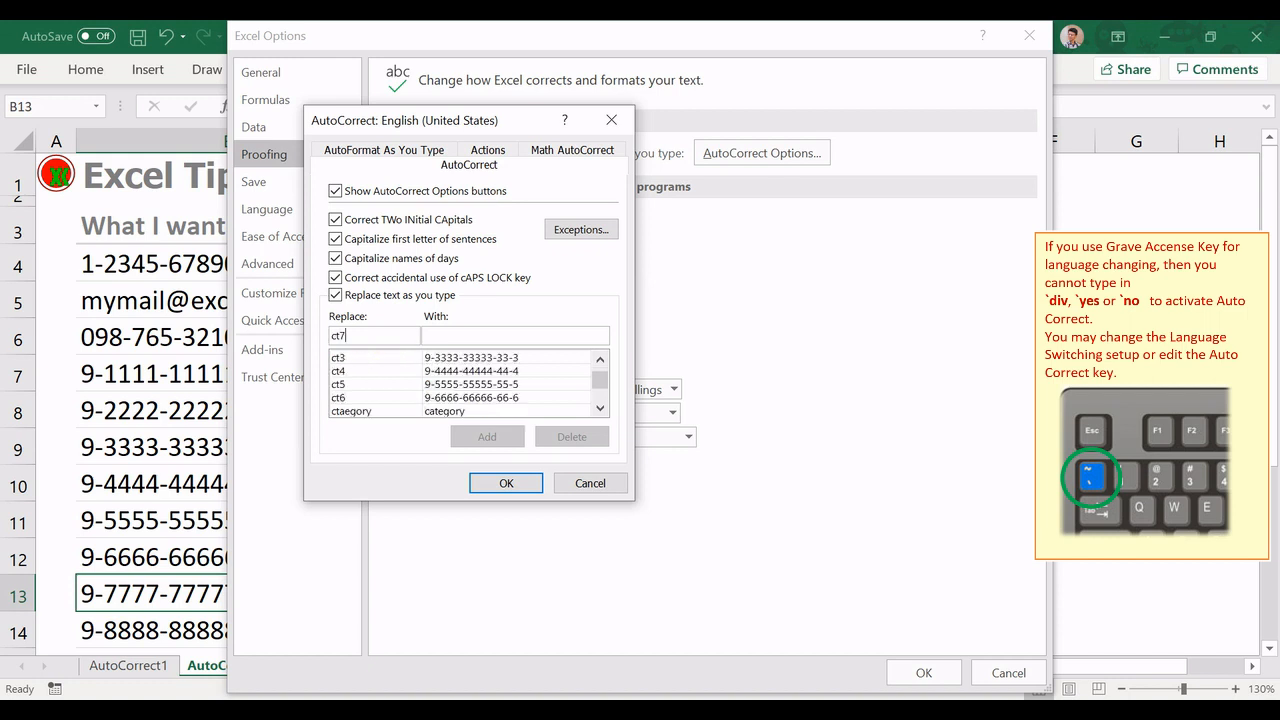
{"action": "left_click", "coordinate": [468, 338]}
{"action": "key", "text": "ctrl+v"}
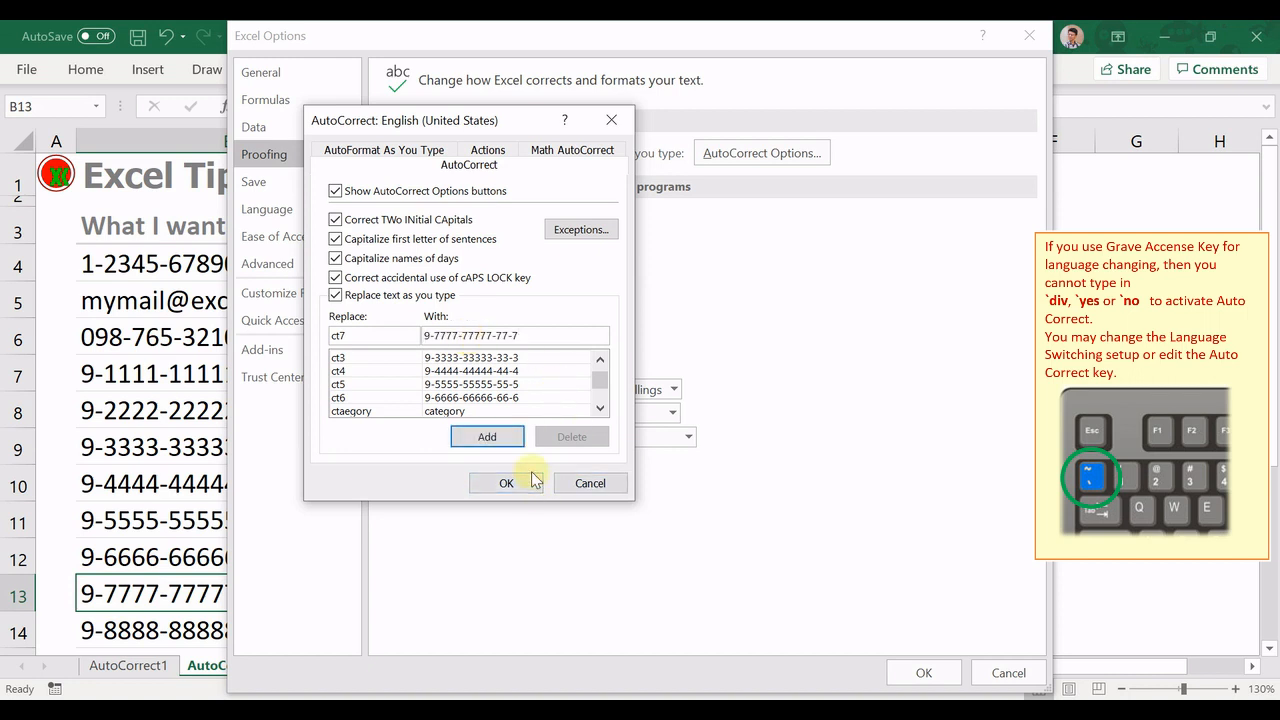
{"action": "left_click", "coordinate": [505, 438]}
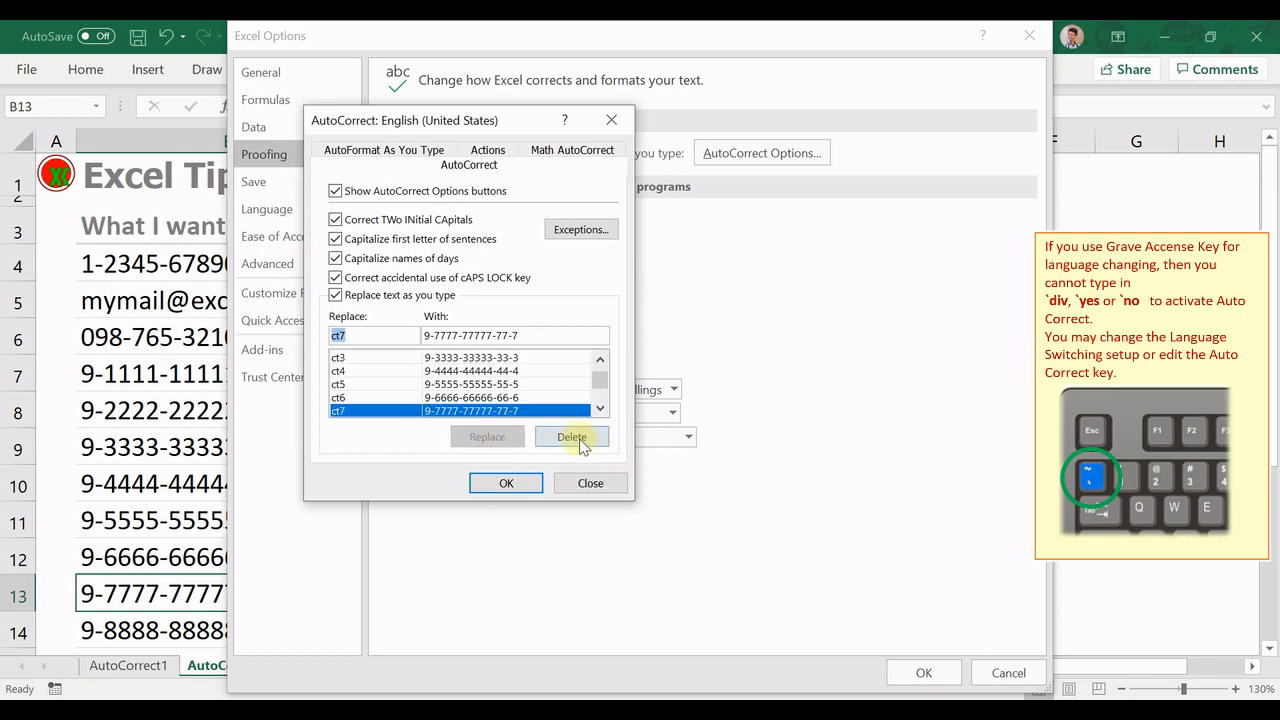
{"action": "left_click", "coordinate": [520, 486]}
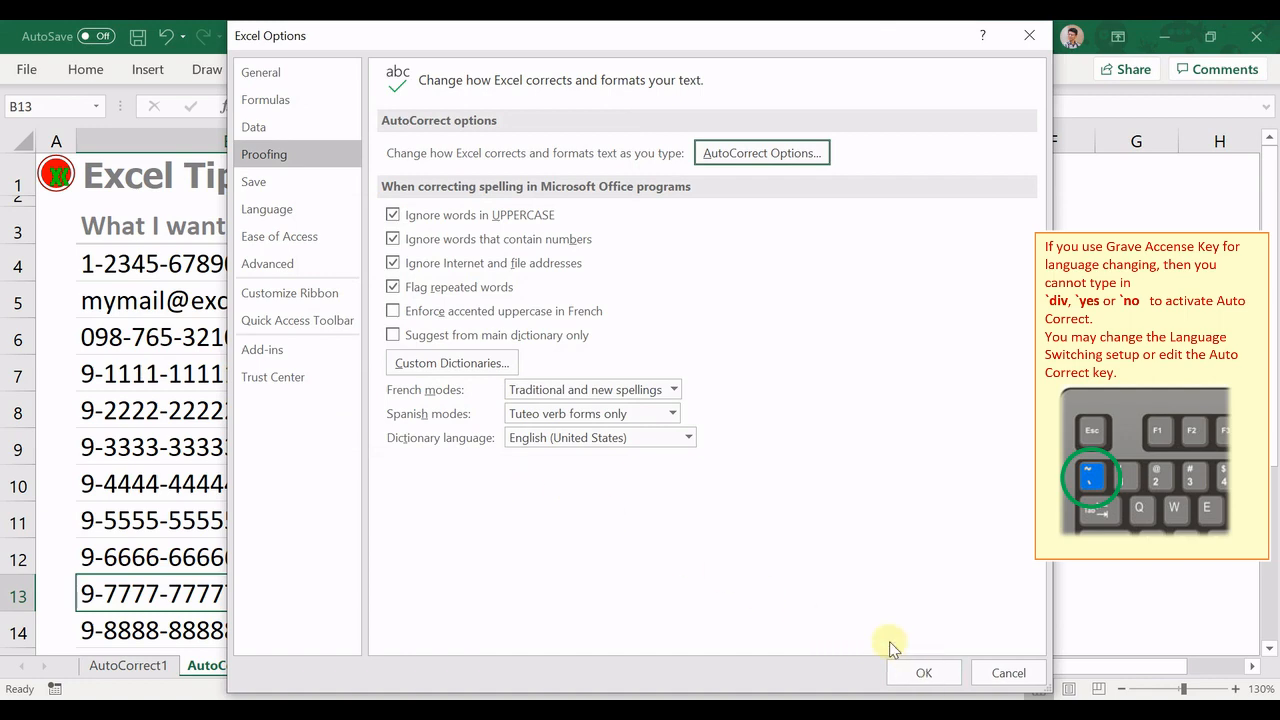
{"action": "left_click", "coordinate": [912, 673]}
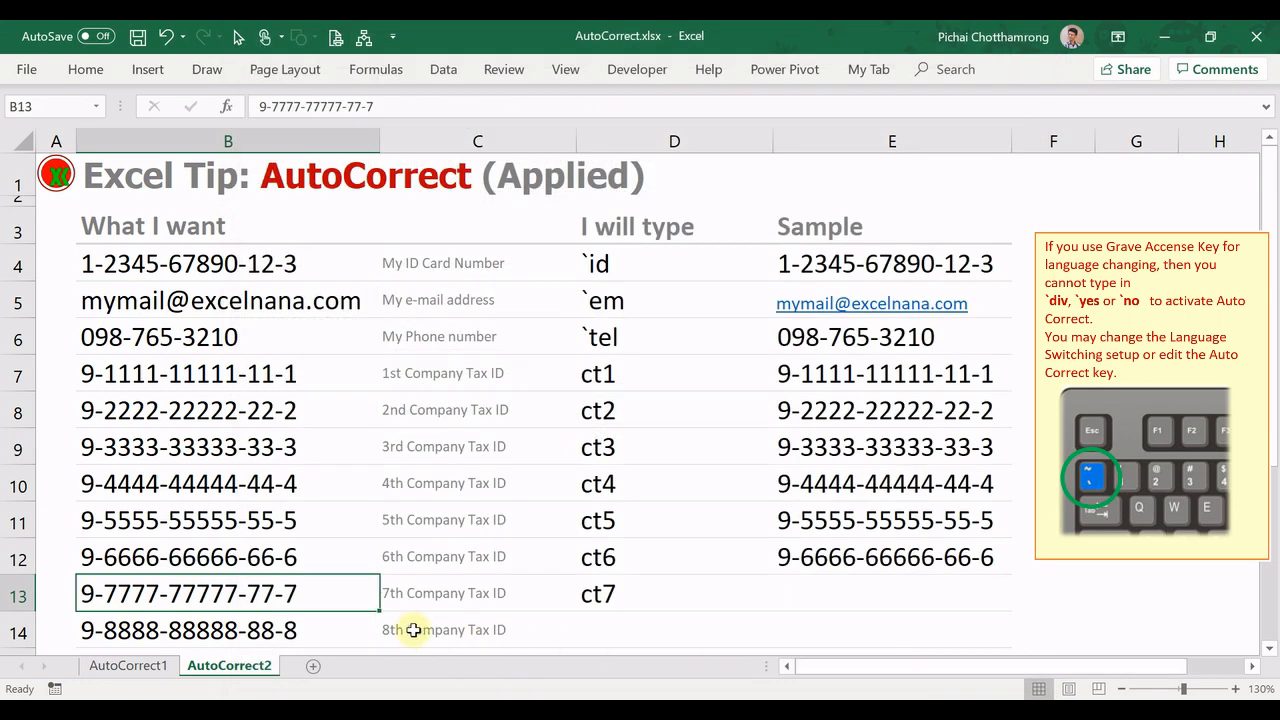
- Enter the shortcut ct7 in E13 as the sample for the 7th company tax ID
{"action": "left_click", "coordinate": [790, 595]}
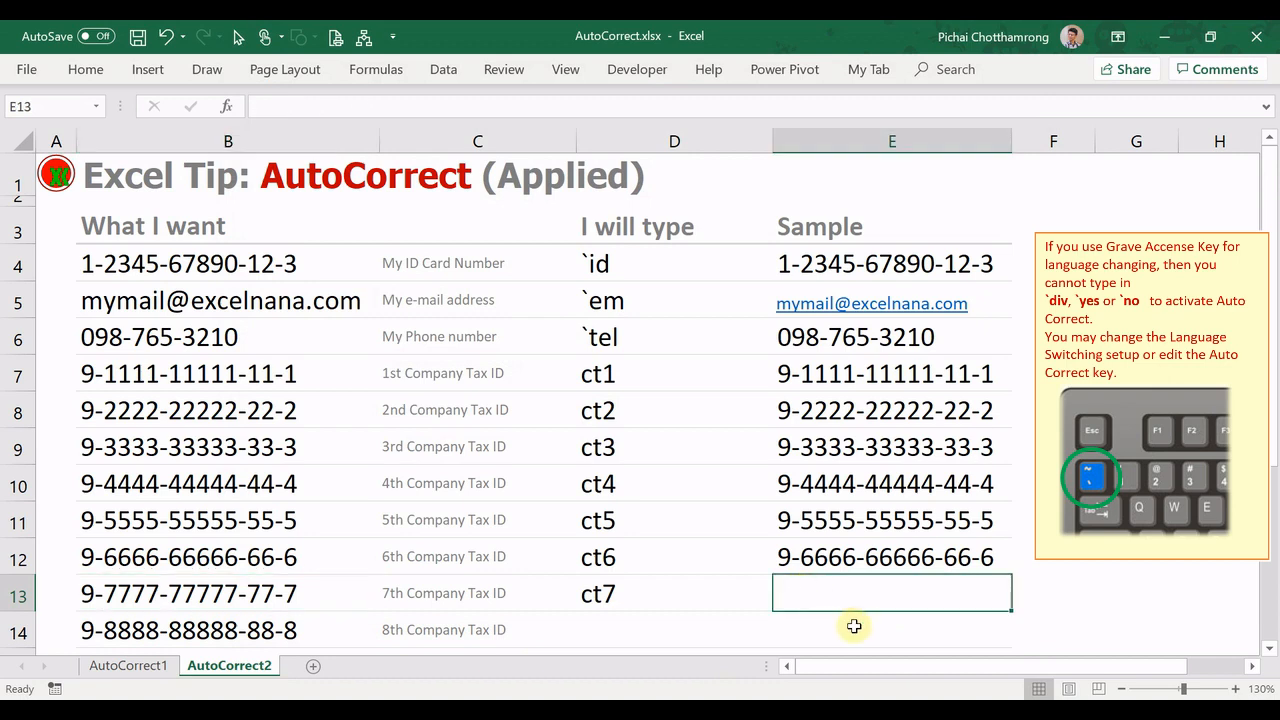
{"action": "type", "text": "ct7"}
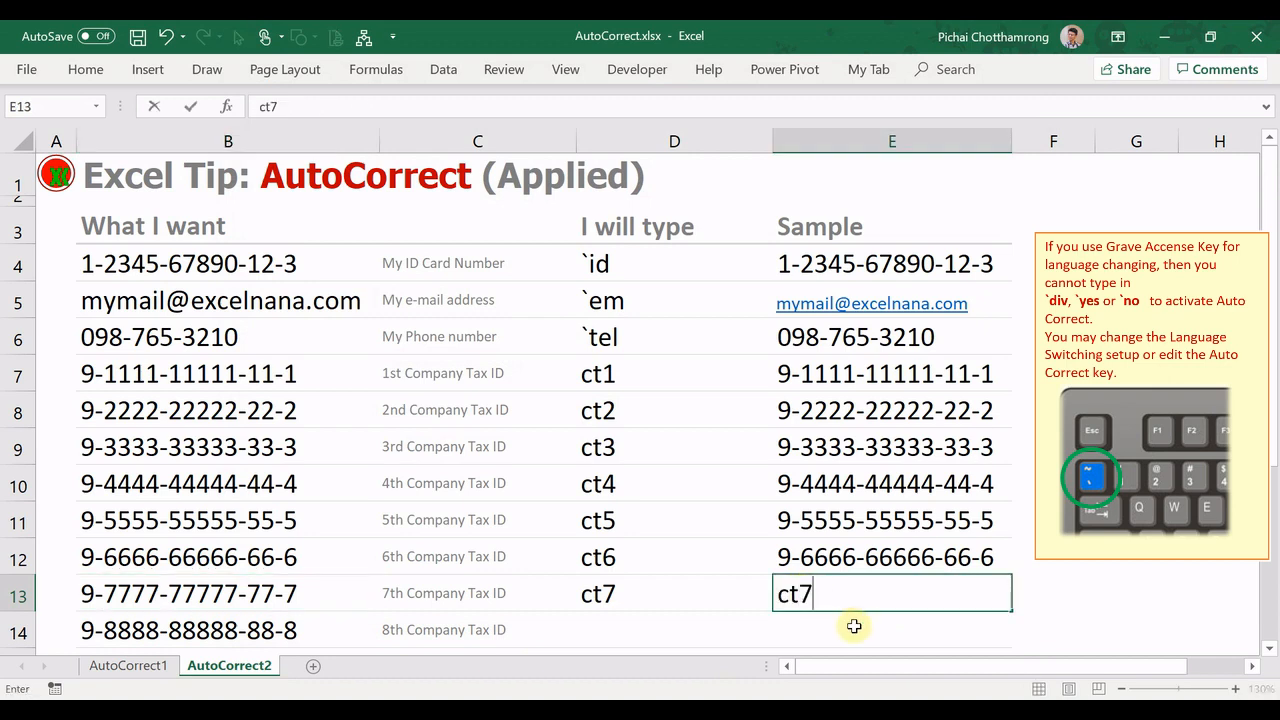
{"action": "key", "text": "Return"}
- Copy the full 8th company tax ID as text from inside cell B14
{"action": "key", "text": "Left"}
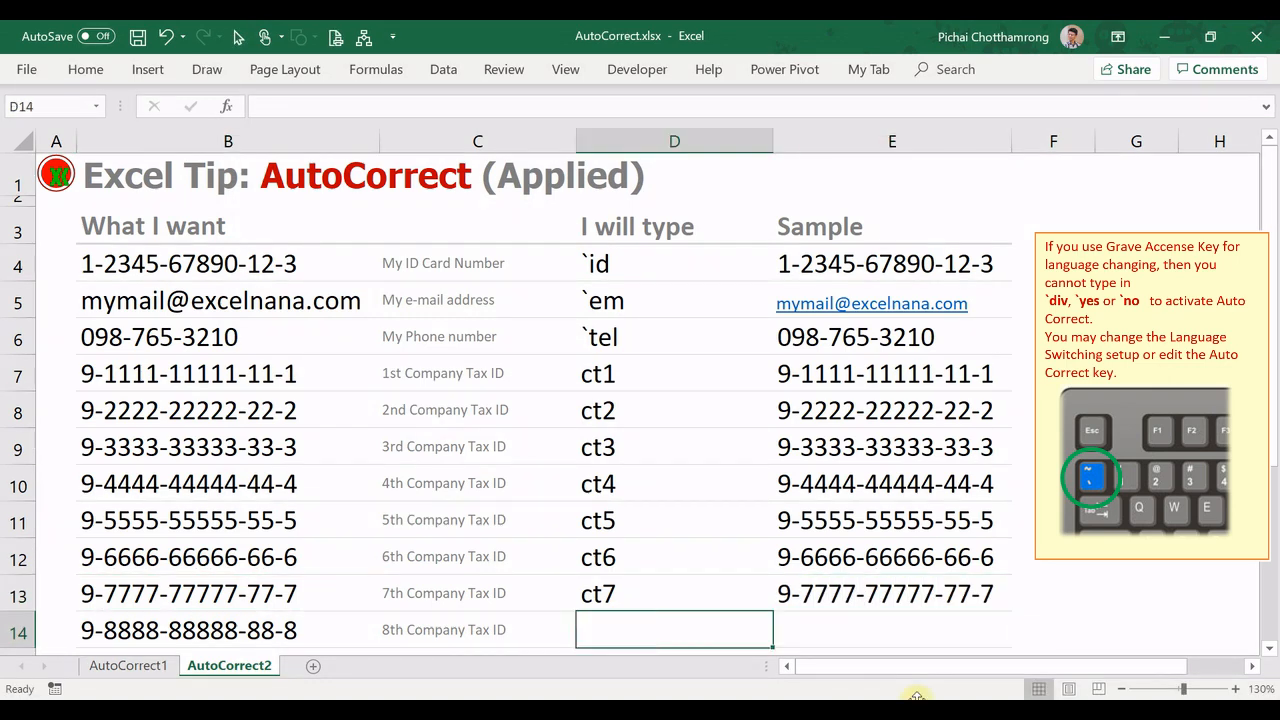
{"action": "key", "text": "Left"}
{"action": "key", "text": "Left"}
{"action": "key", "text": "F2"}
{"action": "key", "text": "shift+Left"}
{"action": "key", "text": "shift+Left"}
{"action": "key", "text": "shift+Left"}
{"action": "key", "text": "shift+Left"}
{"action": "key", "text": "shift+Left"}
{"action": "key", "text": "shift+Left"}
{"action": "key", "text": "shift+Left"}
{"action": "key", "text": "shift+Left"}
{"action": "key", "text": "shift+Left"}
{"action": "key", "text": "shift+Left"}
{"action": "key", "text": "shift+Left"}
{"action": "key", "text": "shift+Left"}
{"action": "key", "text": "shift+Left"}
{"action": "key", "text": "shift+Left"}
{"action": "key", "text": "shift+Left"}
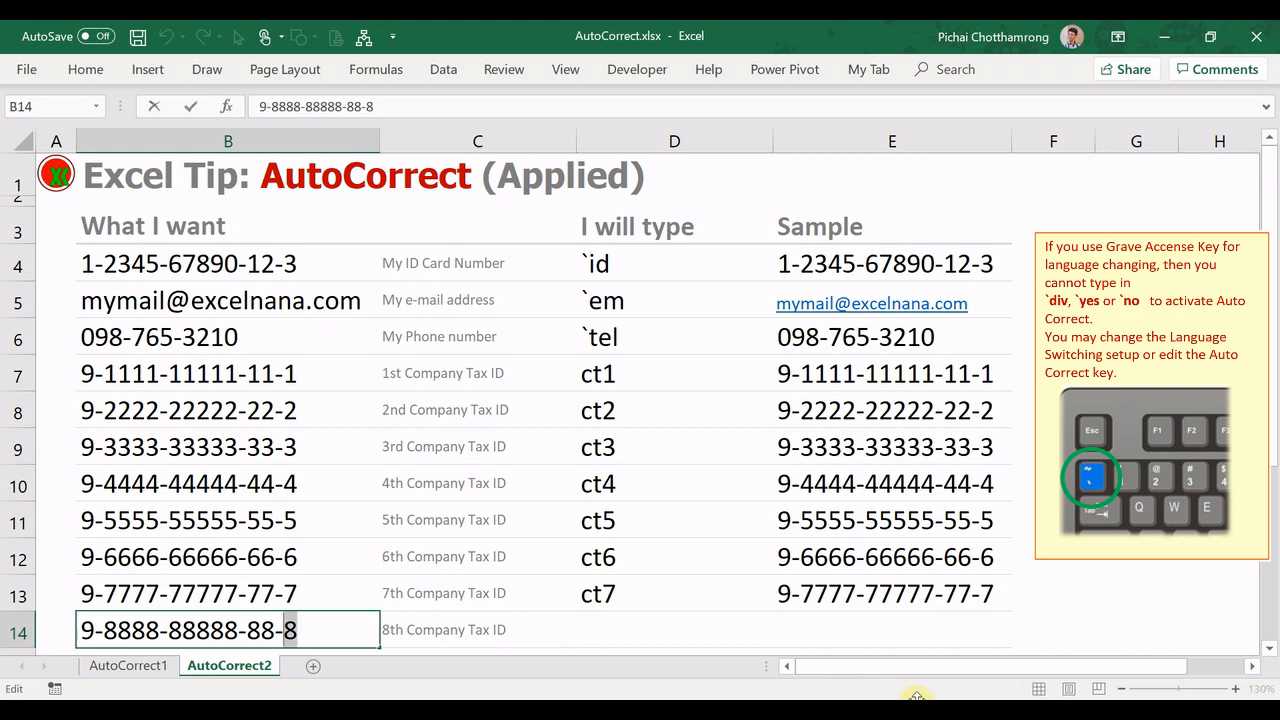
{"action": "key", "text": "shift+Left"}
{"action": "key", "text": "shift+Left"}
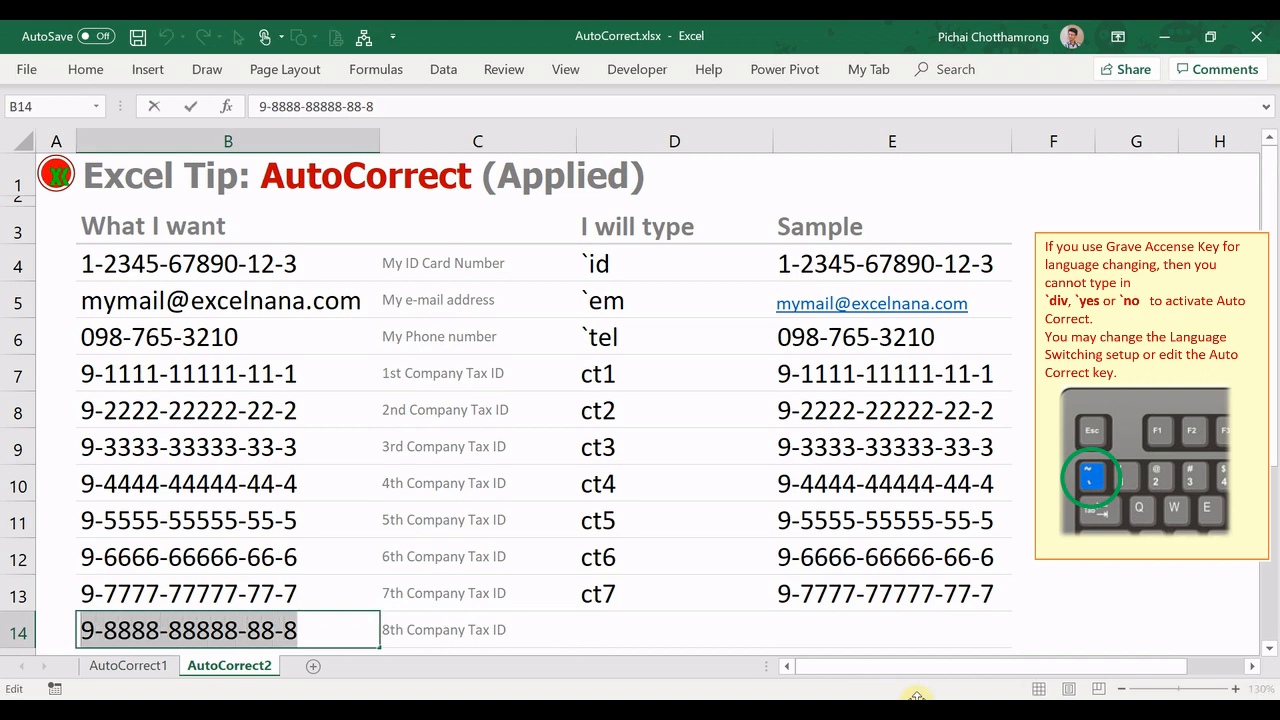
{"action": "right_click", "coordinate": [284, 630]}
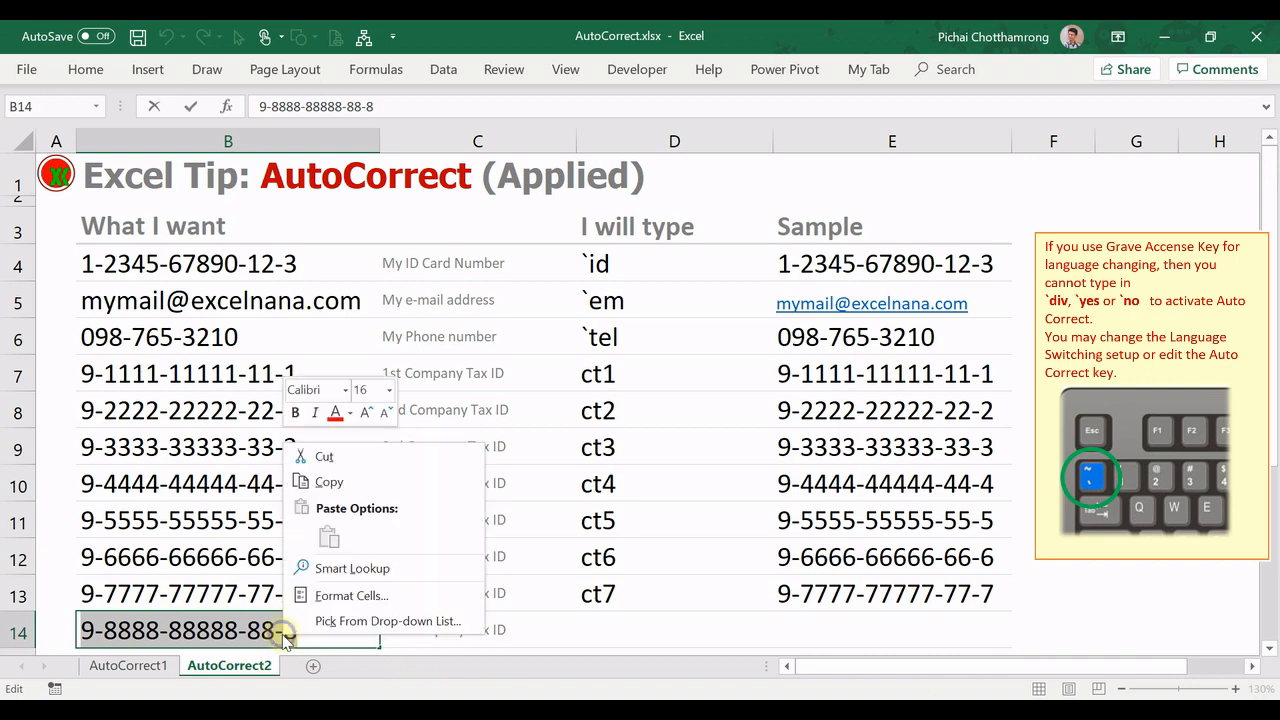
{"action": "left_click", "coordinate": [329, 482]}
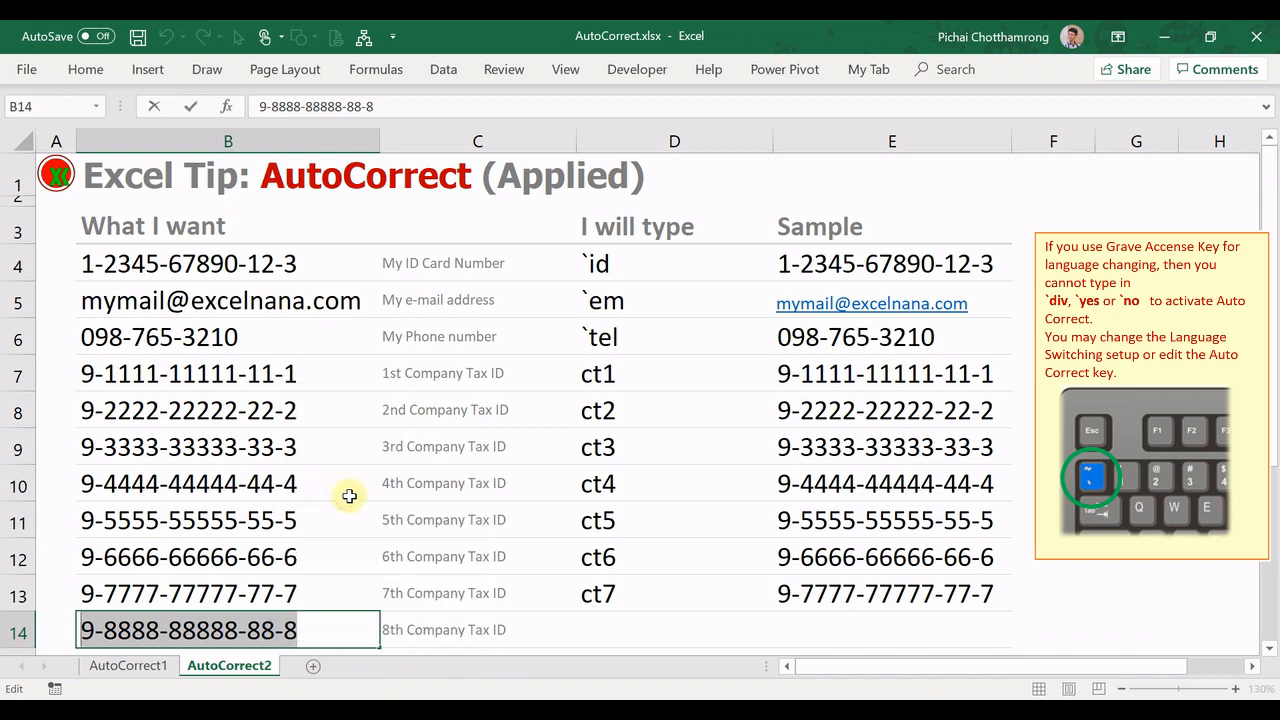
- Enter ct8 in D14 as the shortcut for the 8th company tax ID
{"action": "left_click", "coordinate": [584, 631]}
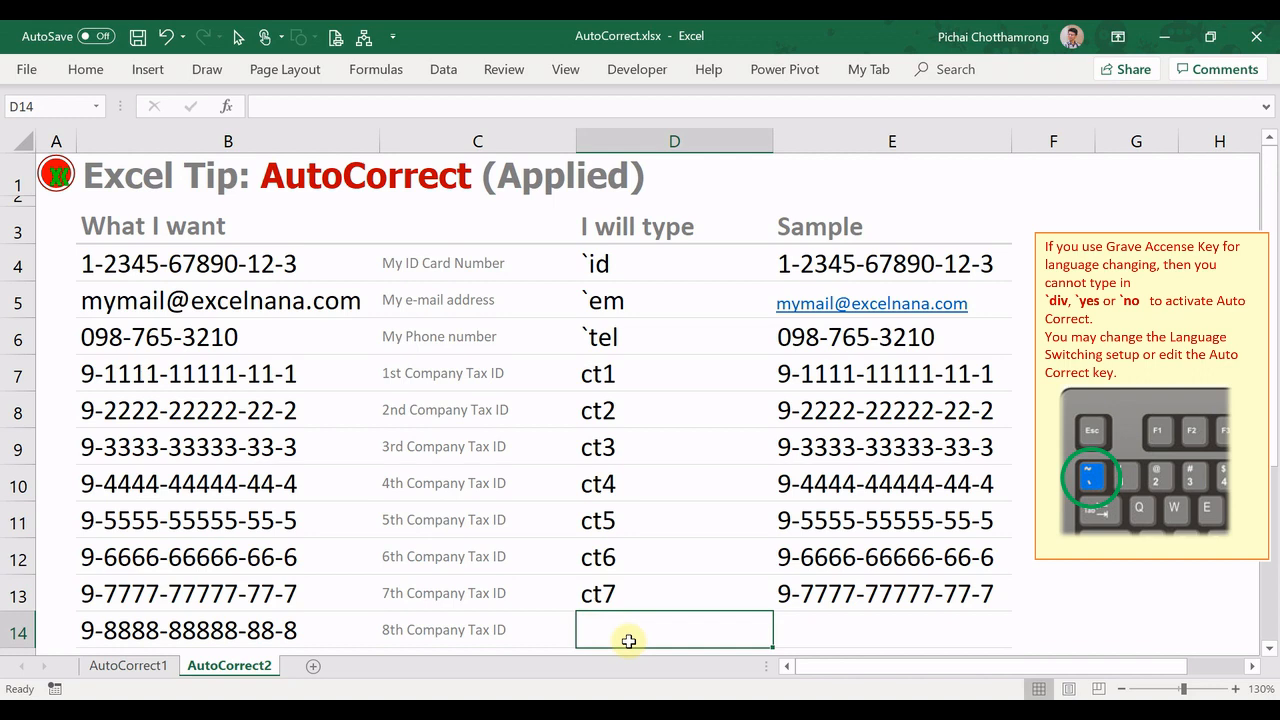
{"action": "type", "text": "ct8"}
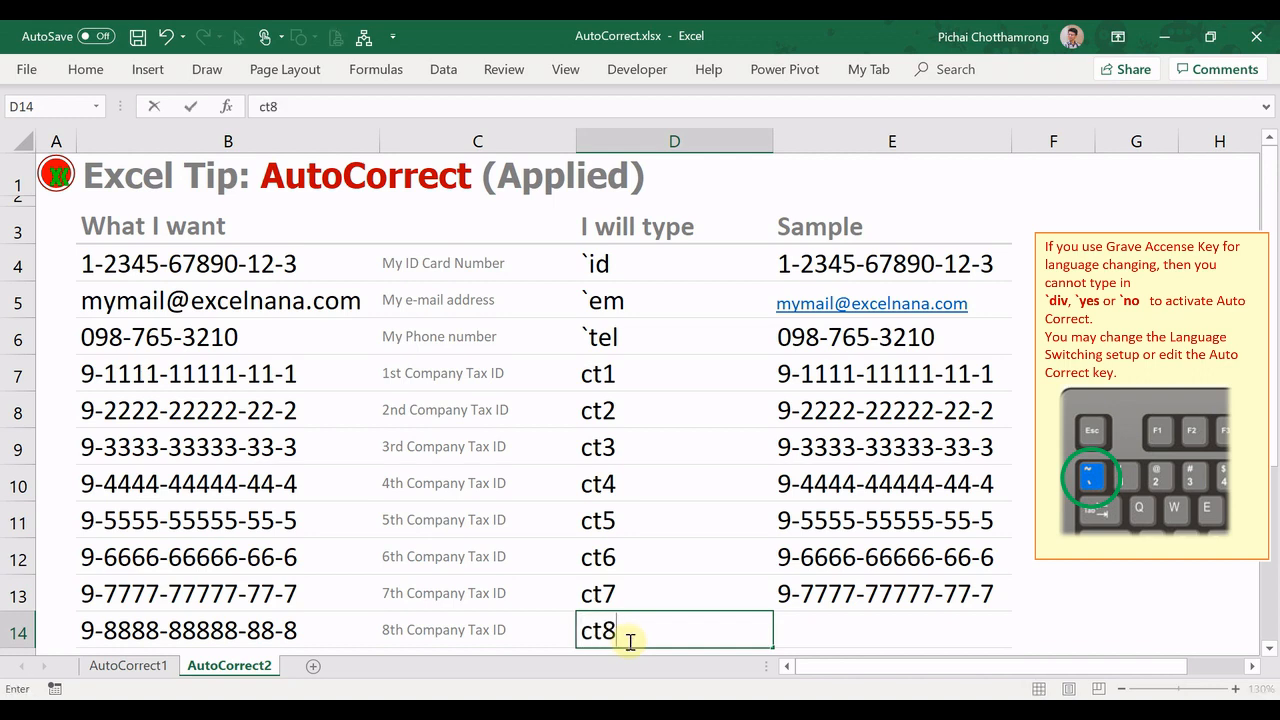
{"action": "key", "text": "Tab"}
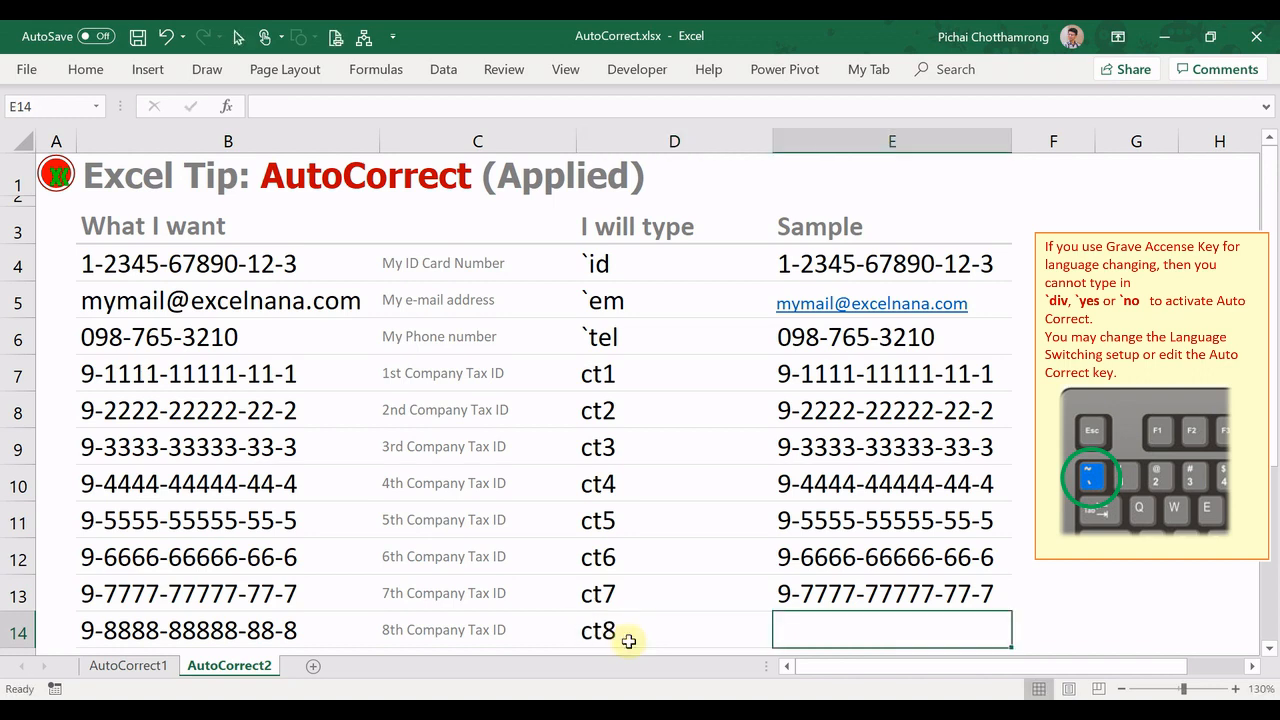
- Add an AutoCorrect entry in the proofing options that replaces ct8 with the copied 8th company tax ID
{"action": "left_click", "coordinate": [24, 67]}
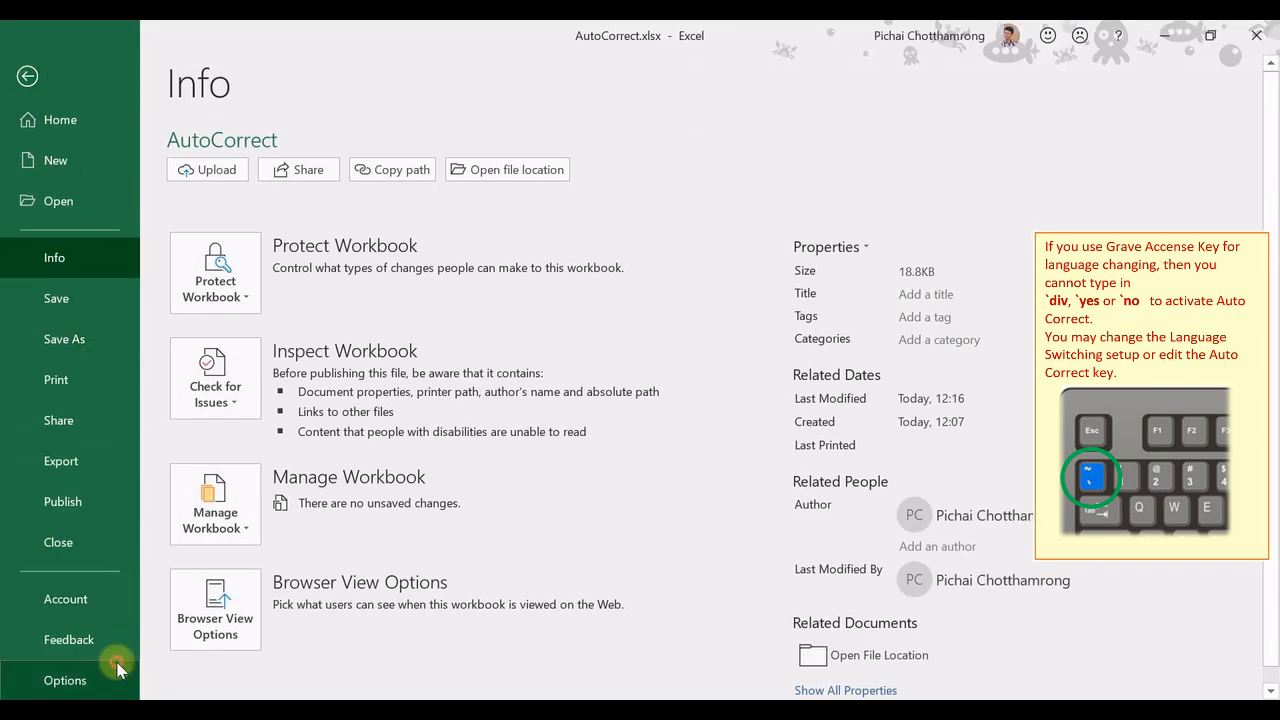
{"action": "left_click", "coordinate": [60, 680]}
{"action": "left_click", "coordinate": [274, 158]}
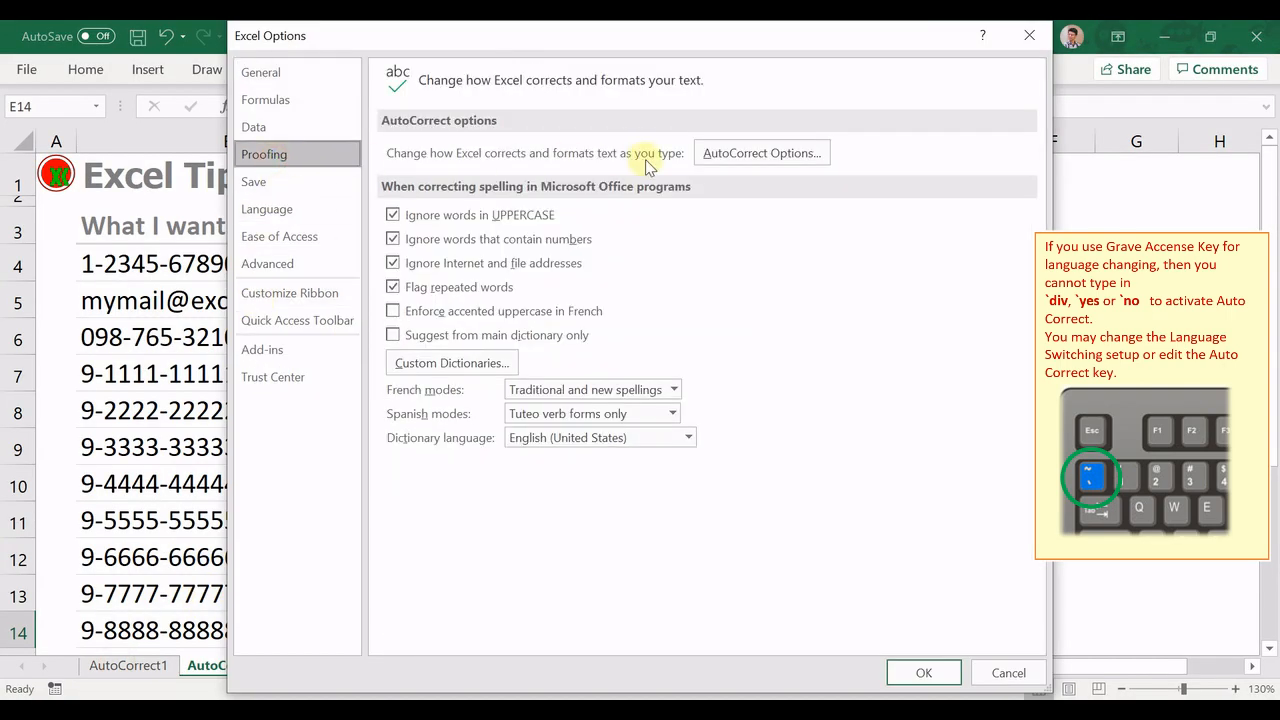
{"action": "left_click", "coordinate": [757, 152]}
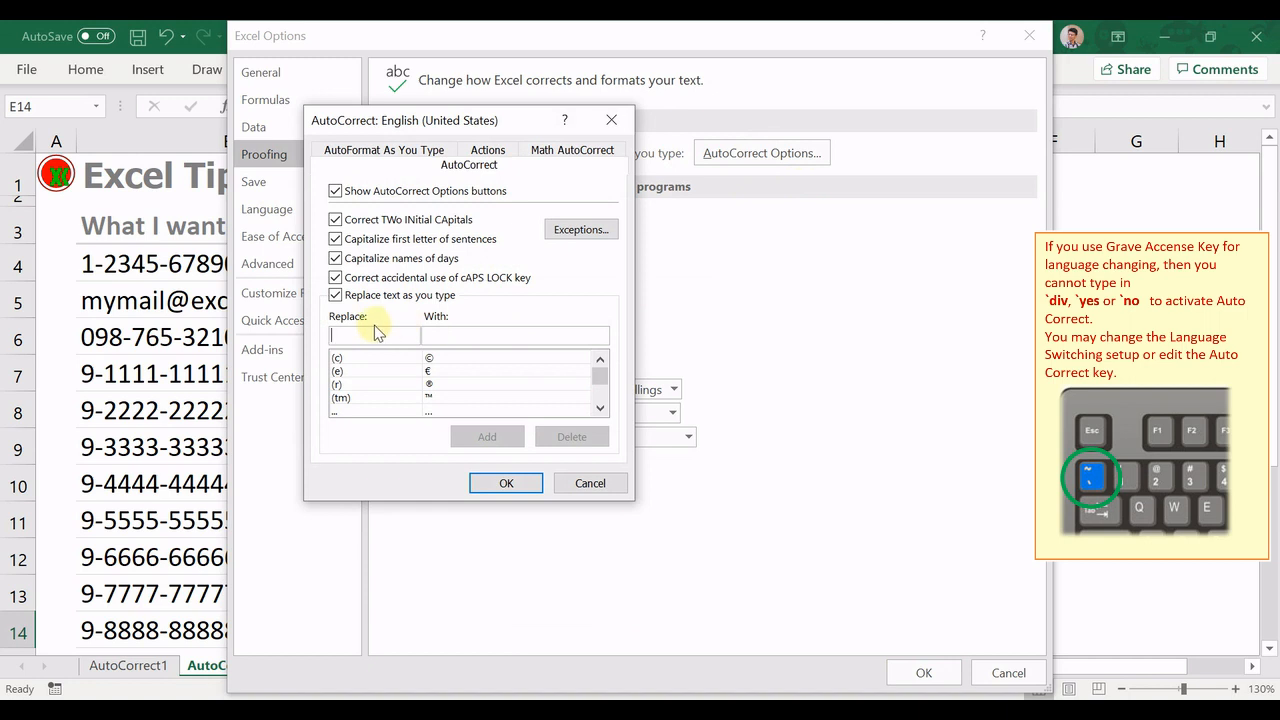
{"action": "type", "text": "ct8"}
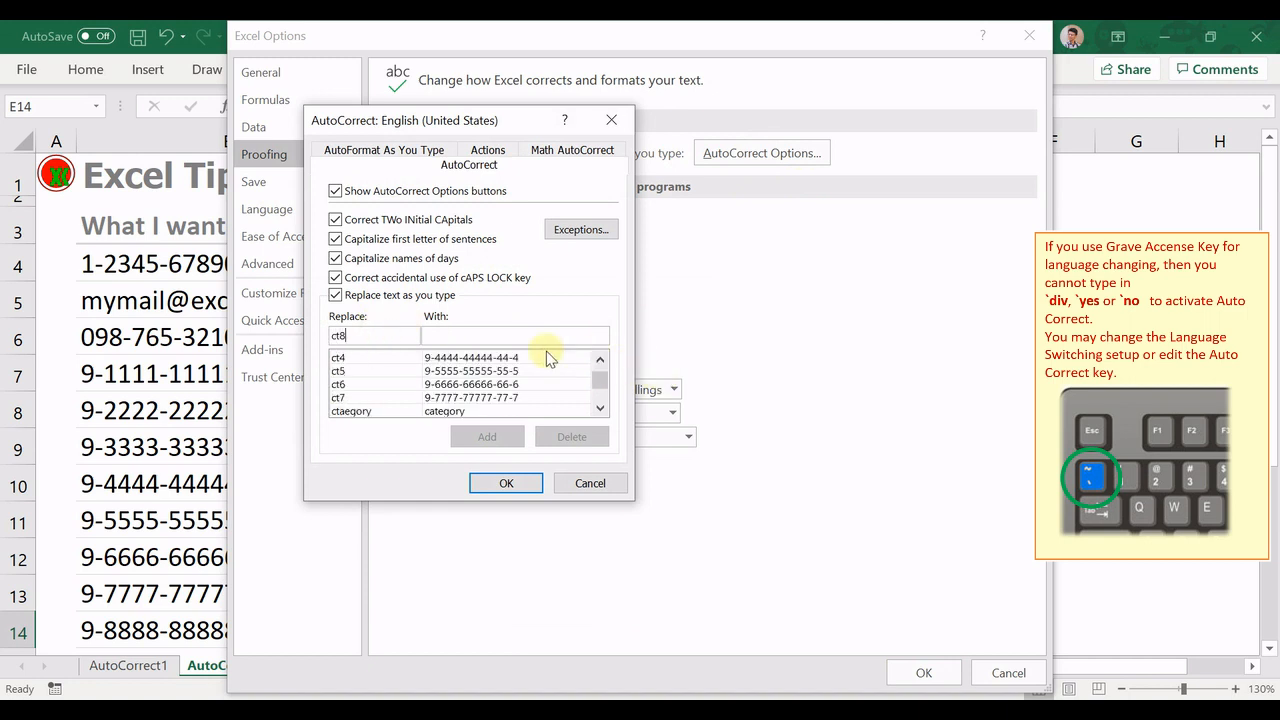
{"action": "left_click", "coordinate": [497, 337]}
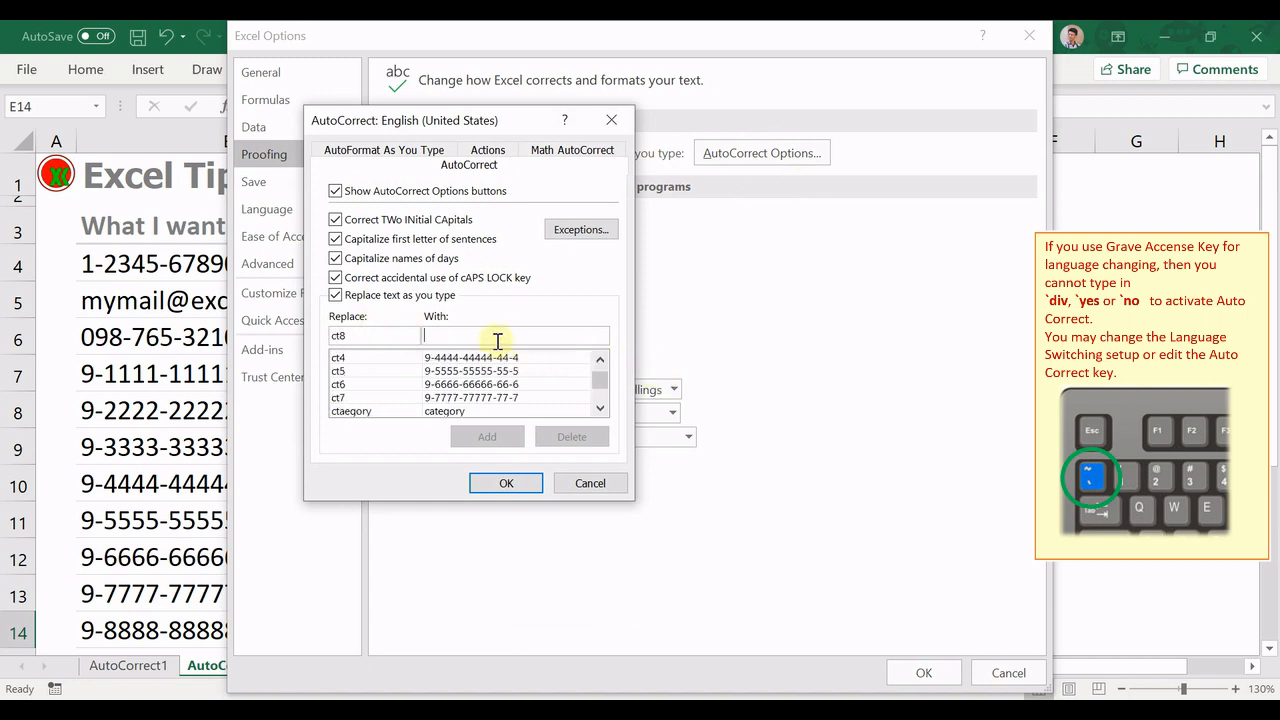
{"action": "left_click", "coordinate": [497, 338]}
{"action": "key", "text": "ctrl+v"}
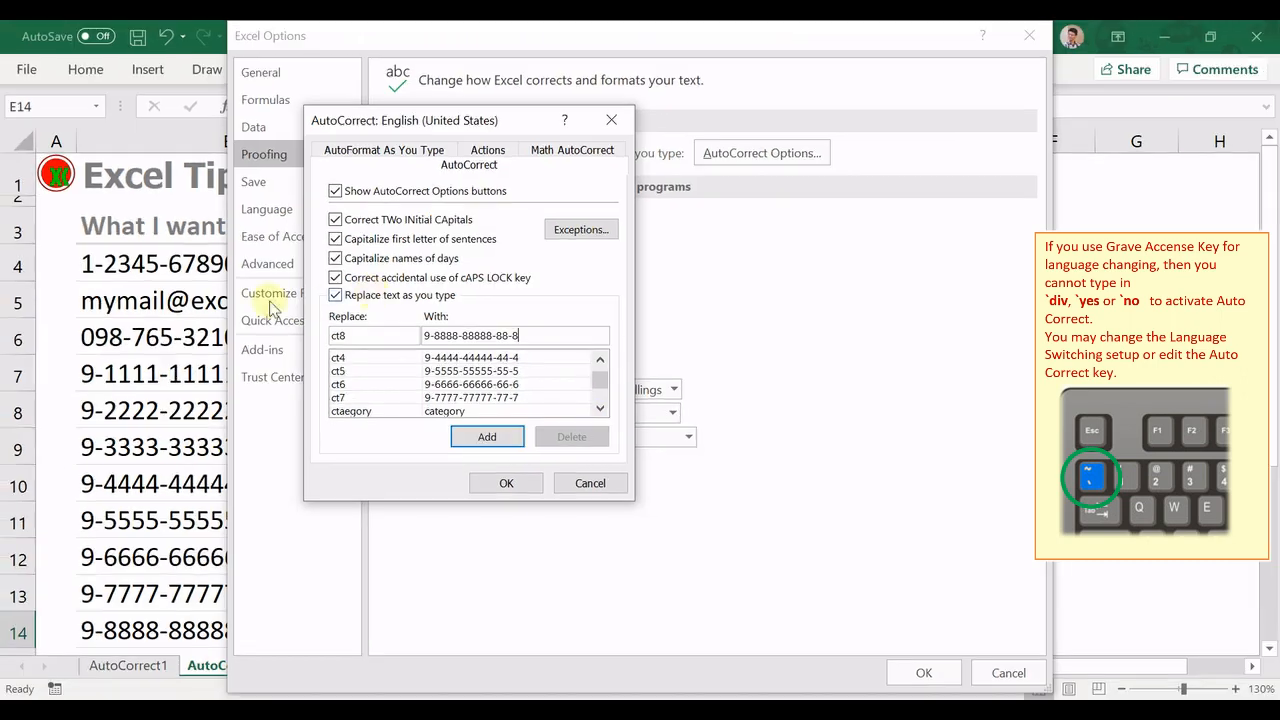
{"action": "left_click", "coordinate": [463, 438]}
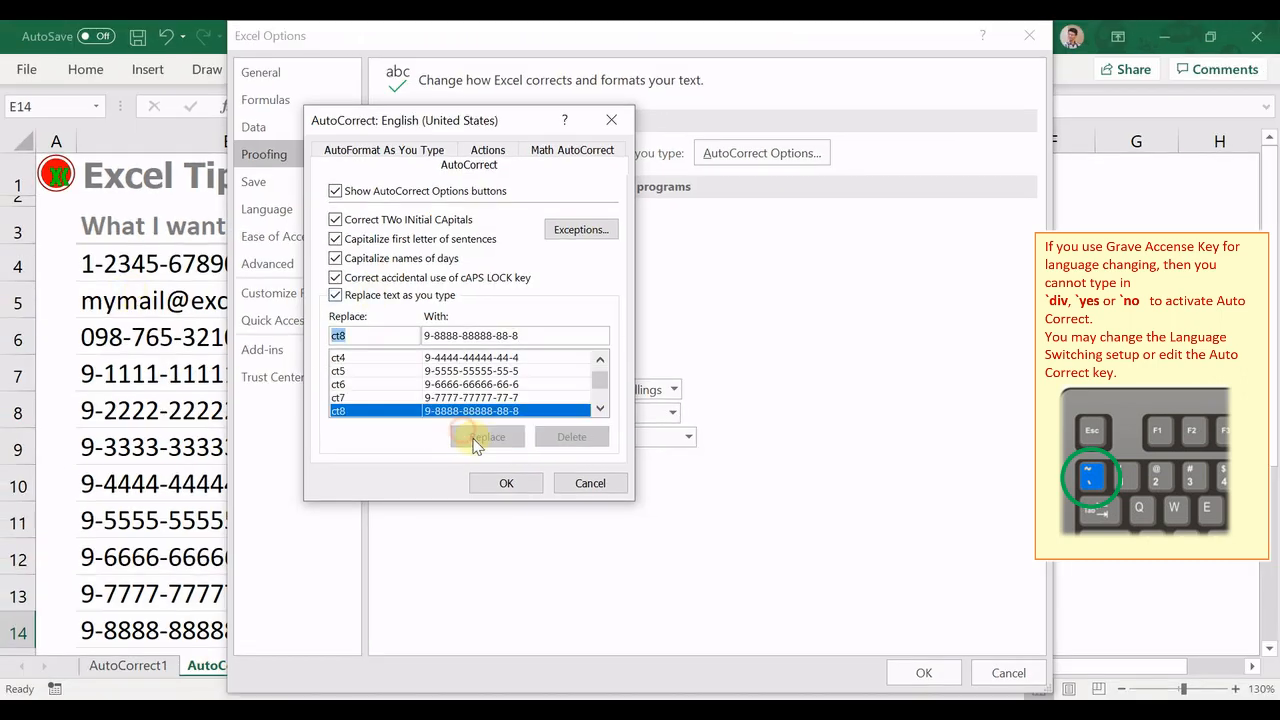
{"action": "left_click", "coordinate": [506, 484]}
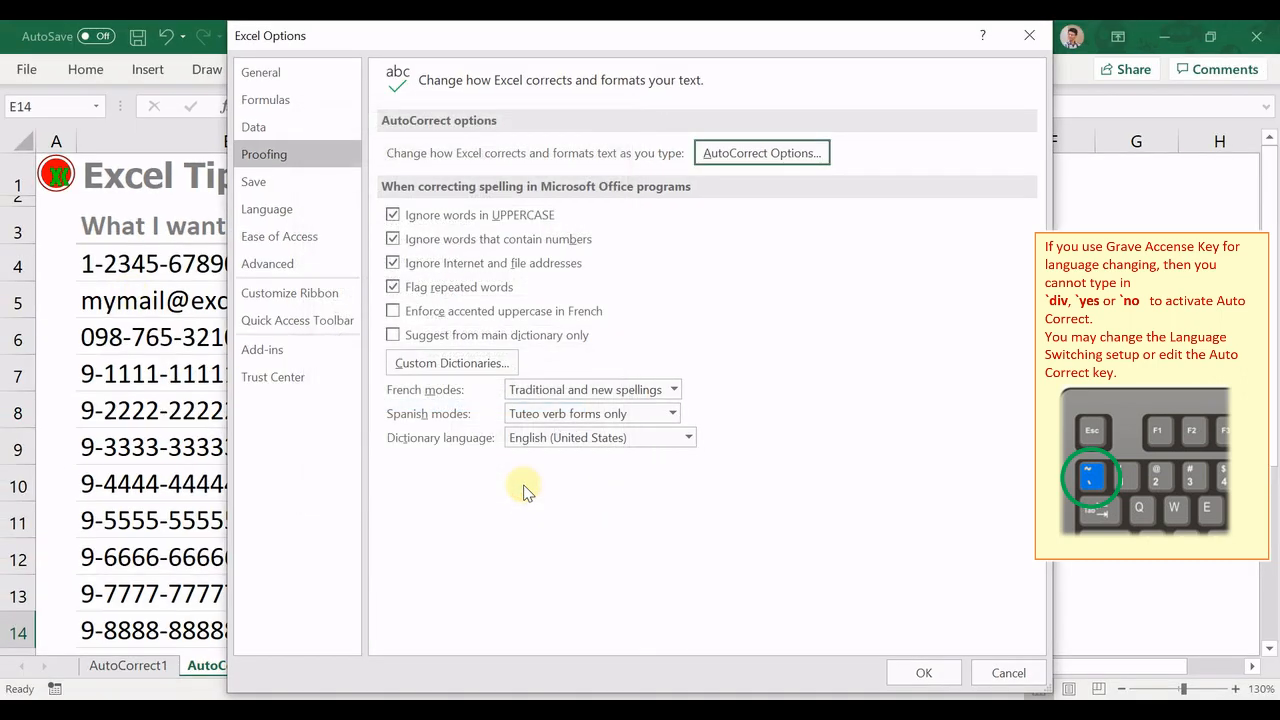
{"action": "left_click", "coordinate": [940, 673]}
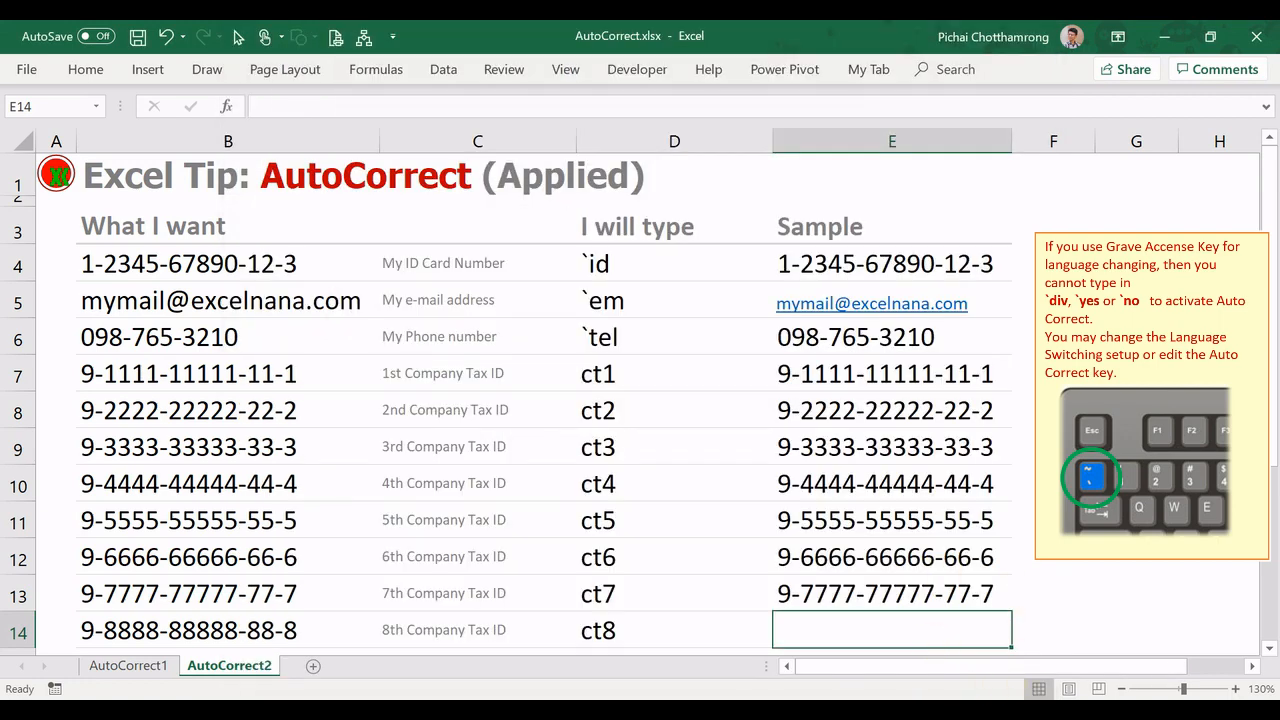
- Enter the shortcut ct8 in E14 as the sample for the 8th company tax ID
{"action": "type", "text": "ct8"}
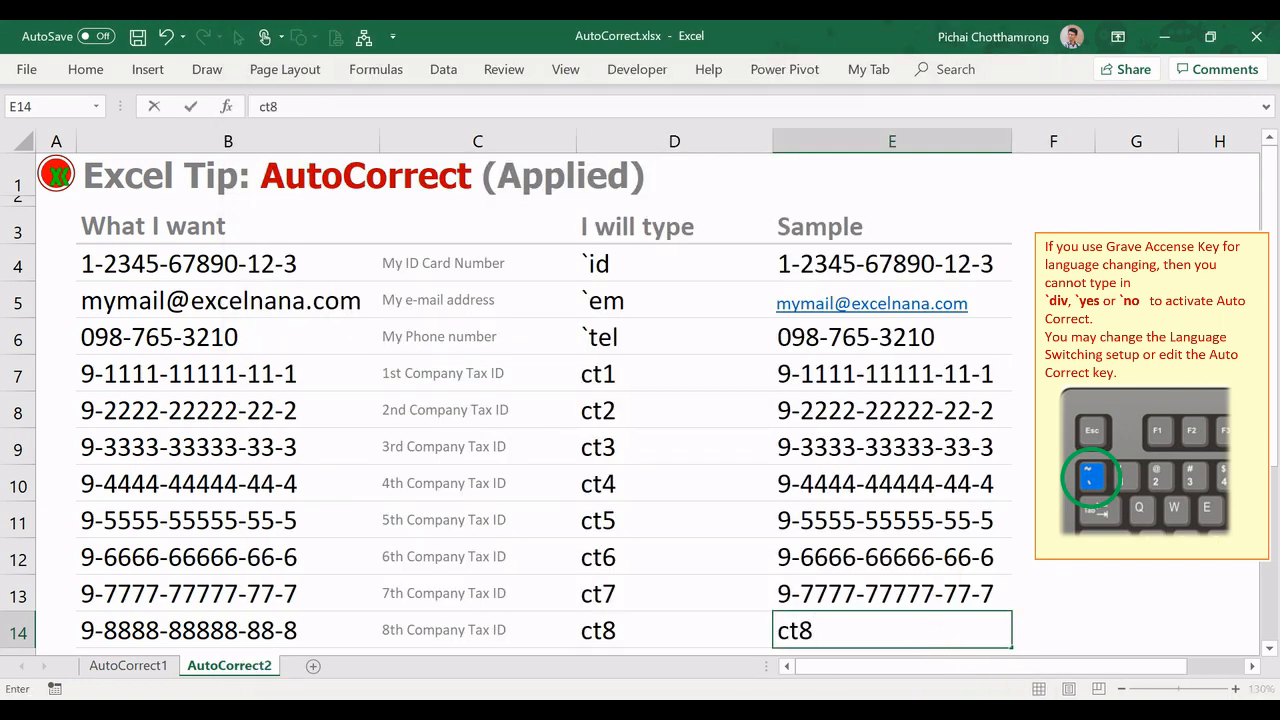
{"action": "key", "text": "Tab"}
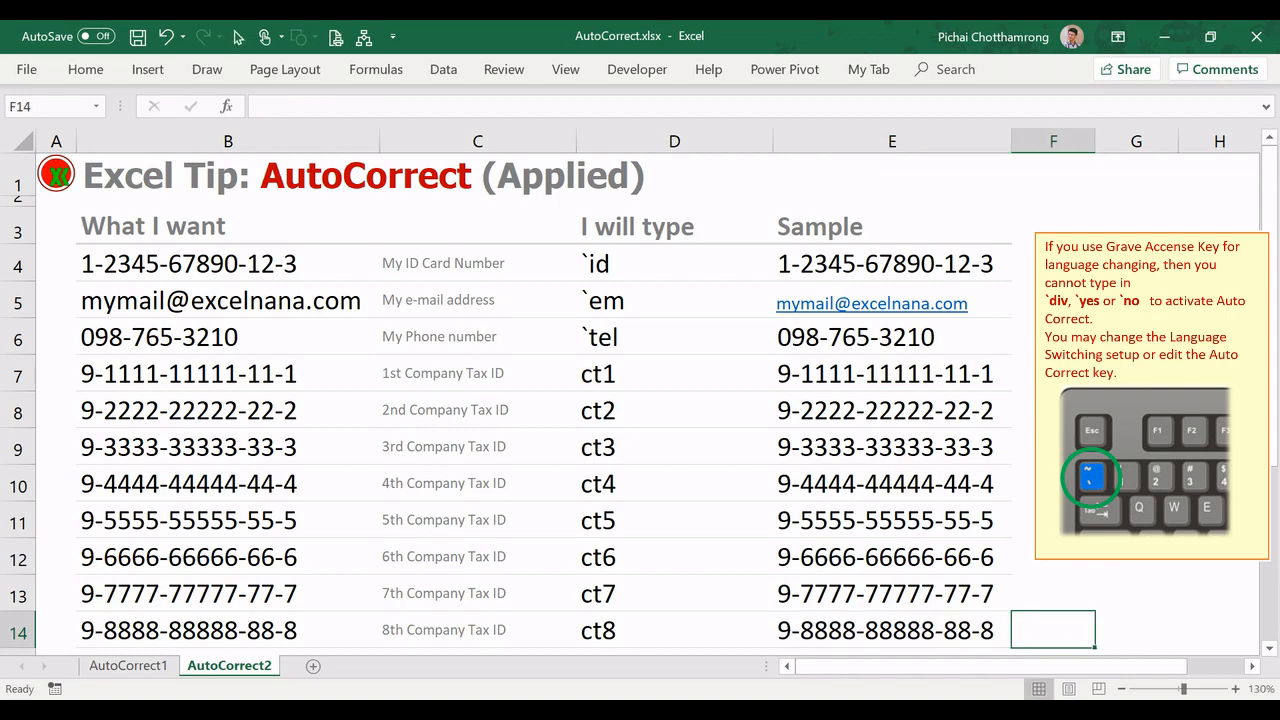